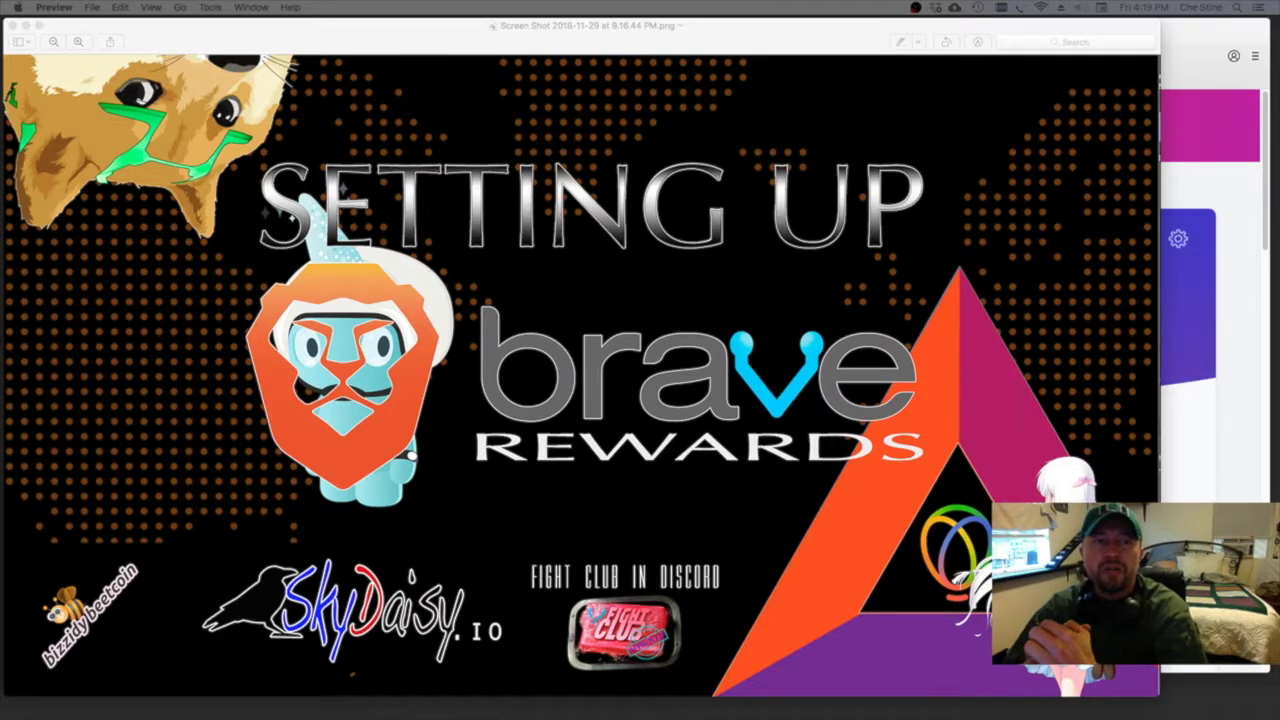
Step: Close the title image and examine the portfolio and recent activity on the Coinbase dashboard in Brave
click(16, 24)
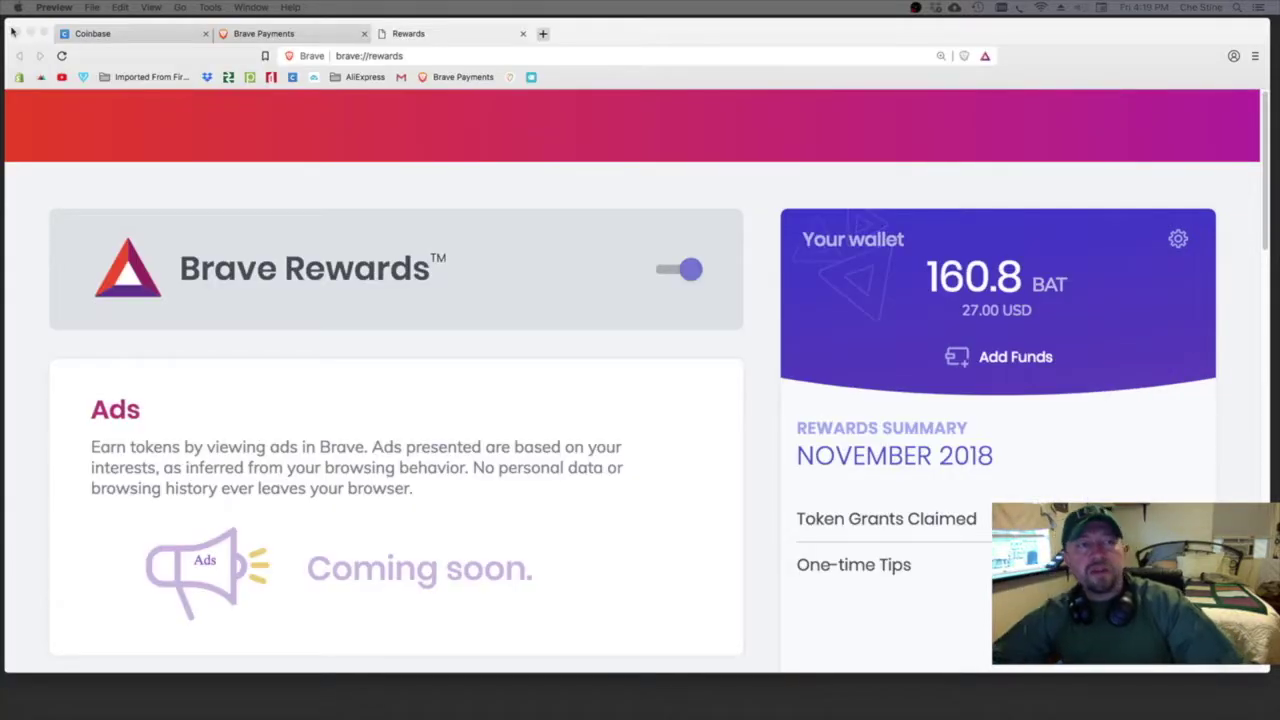
click(104, 35)
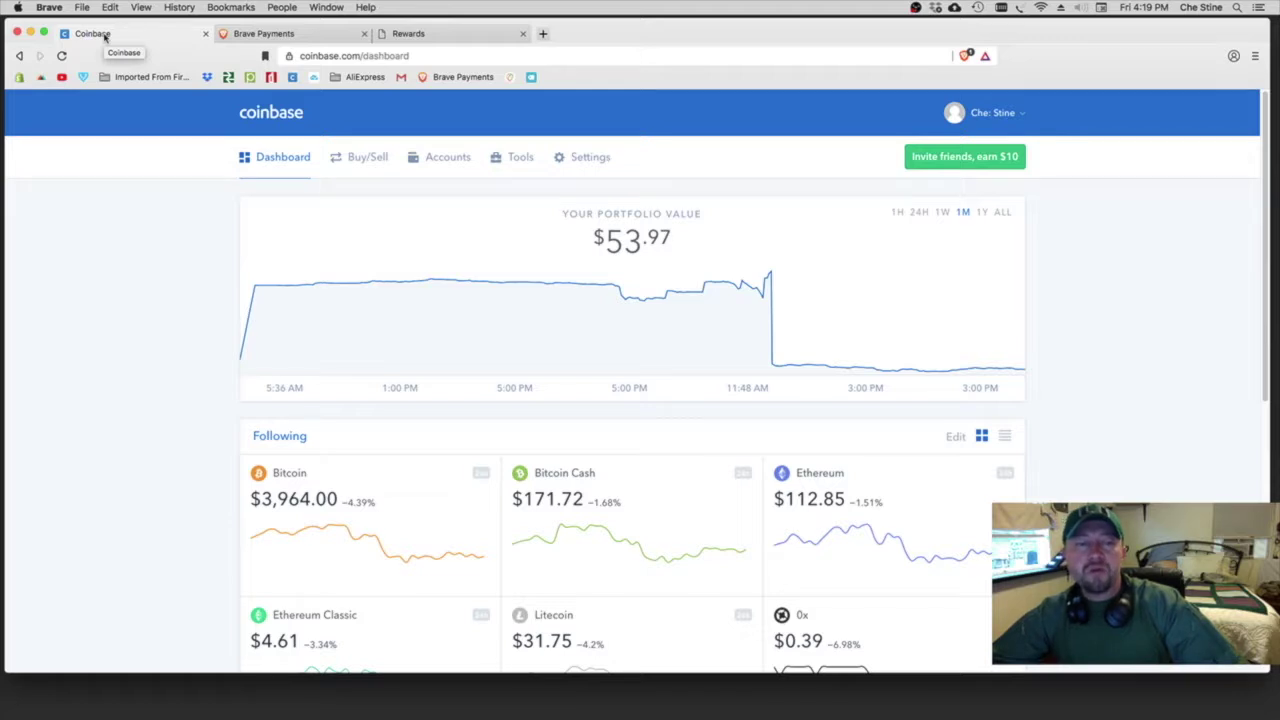
scroll(439, 293, down, 5)
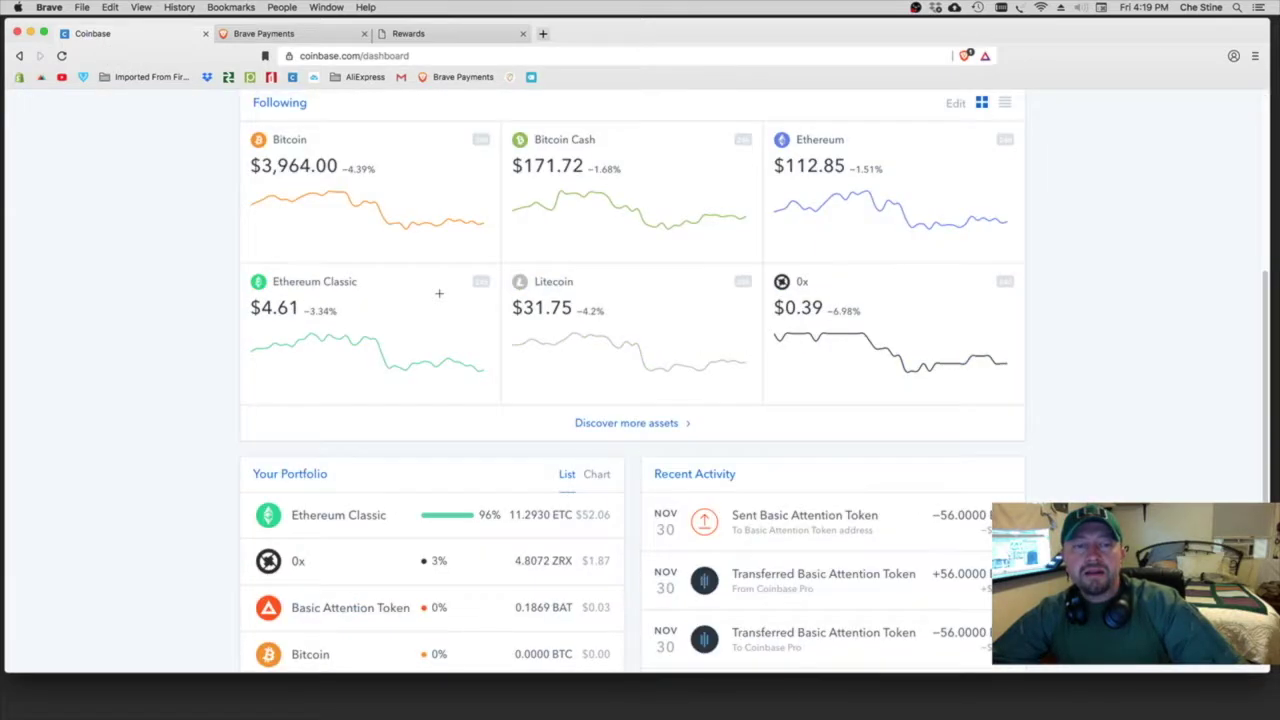
scroll(457, 315, down, 3)
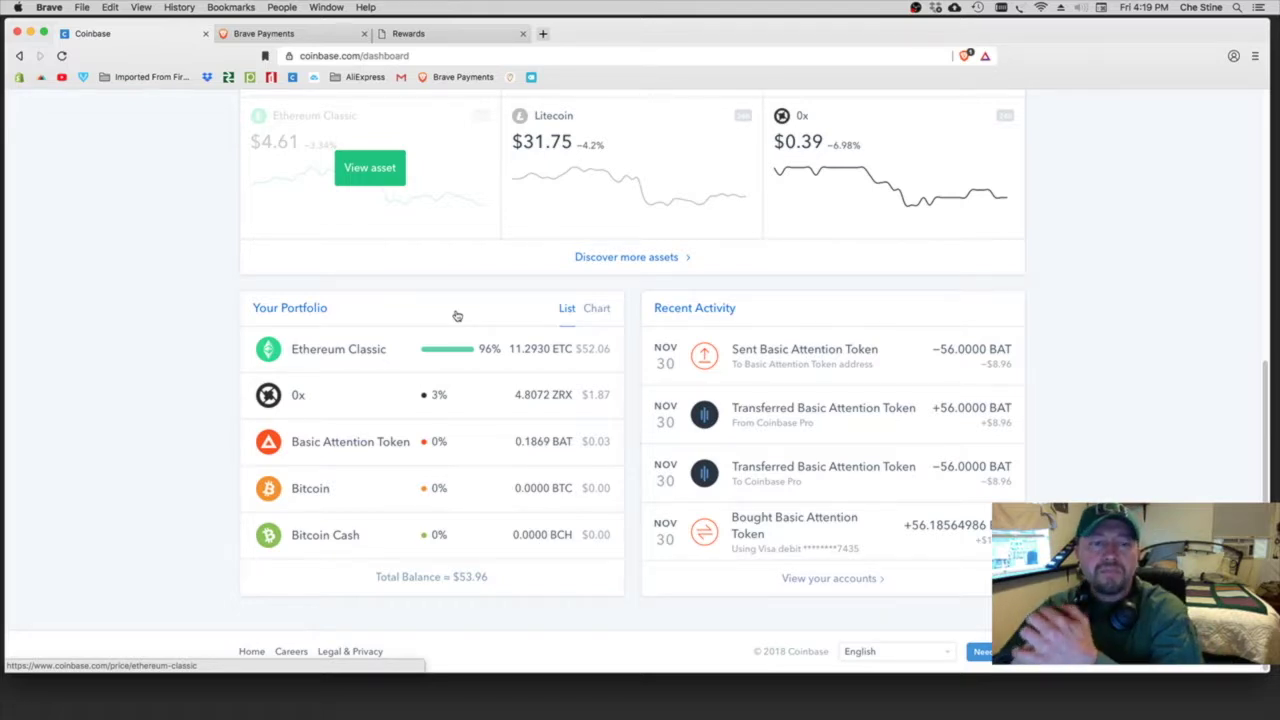
Step: Examine the Brave Rewards creators dashboard and the Rewards page, including the browser's wallet summary
click(274, 34)
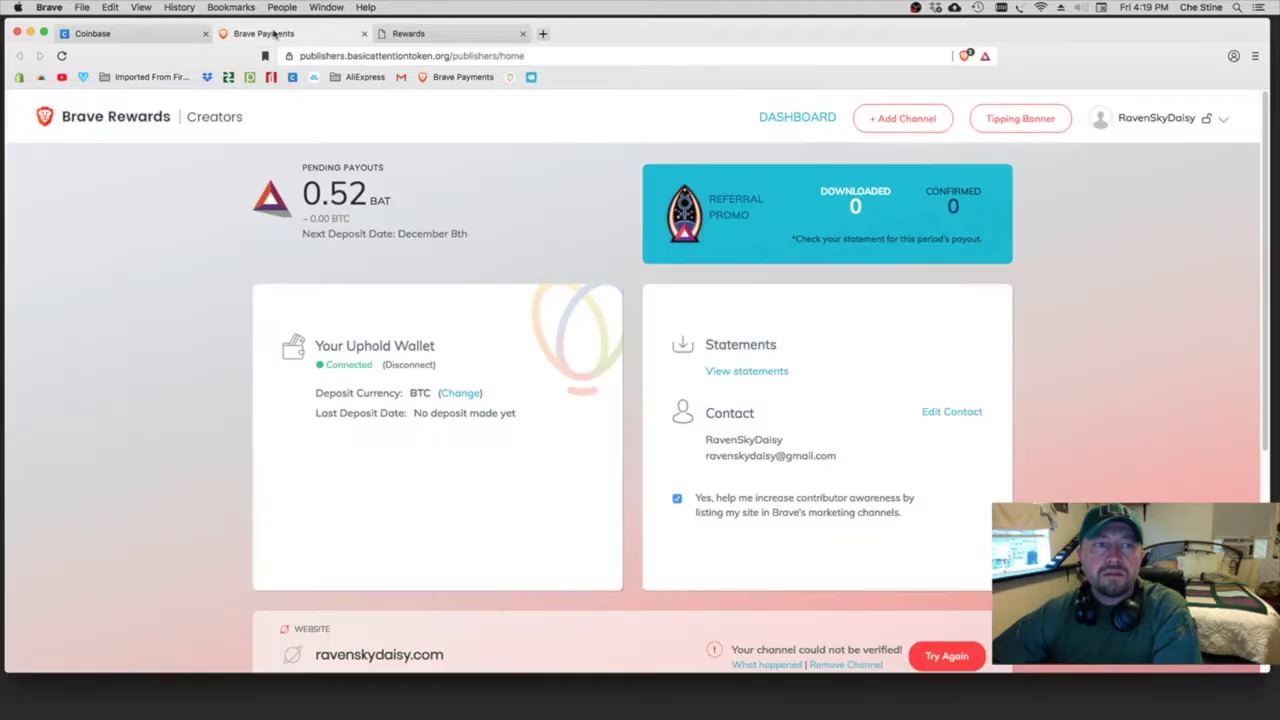
click(148, 34)
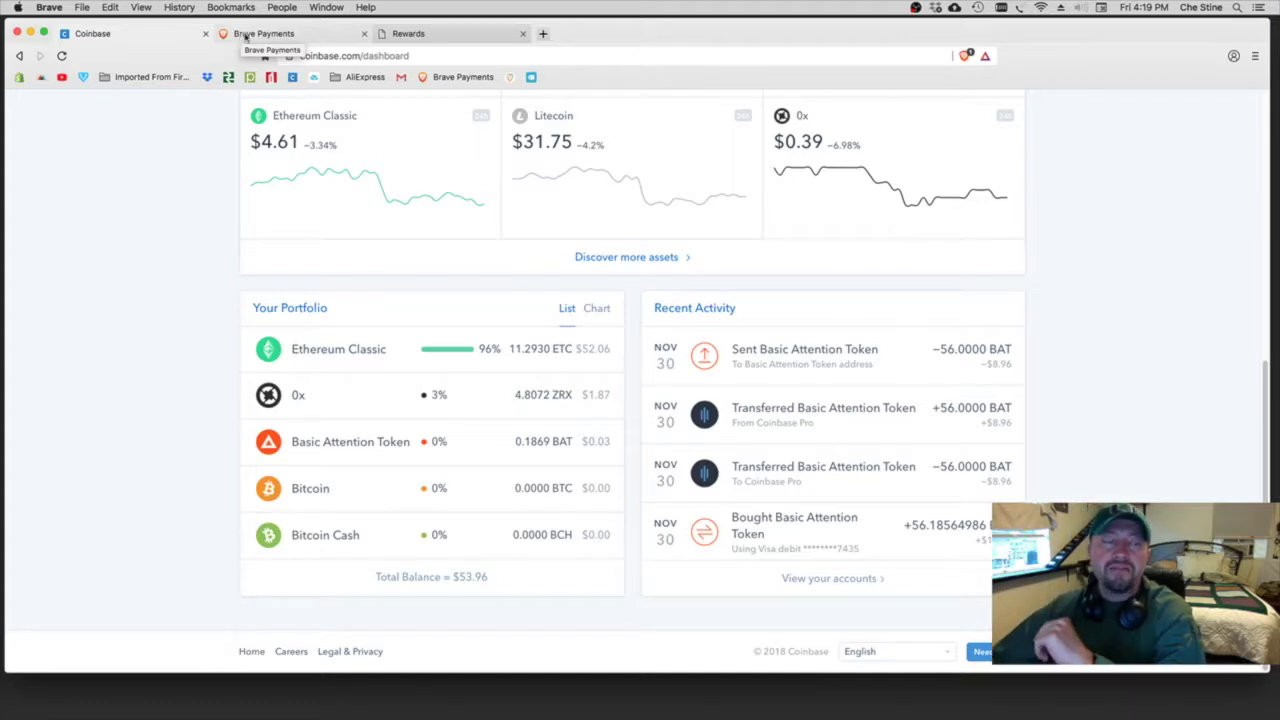
click(422, 36)
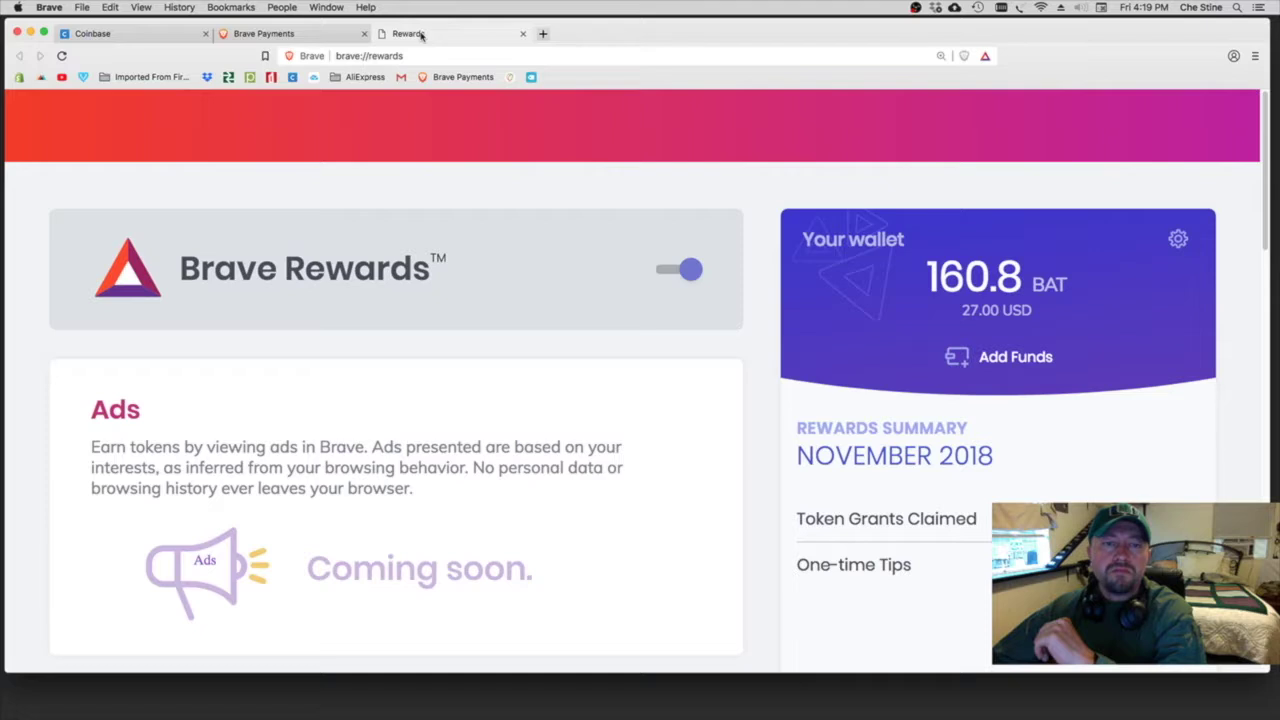
click(986, 58)
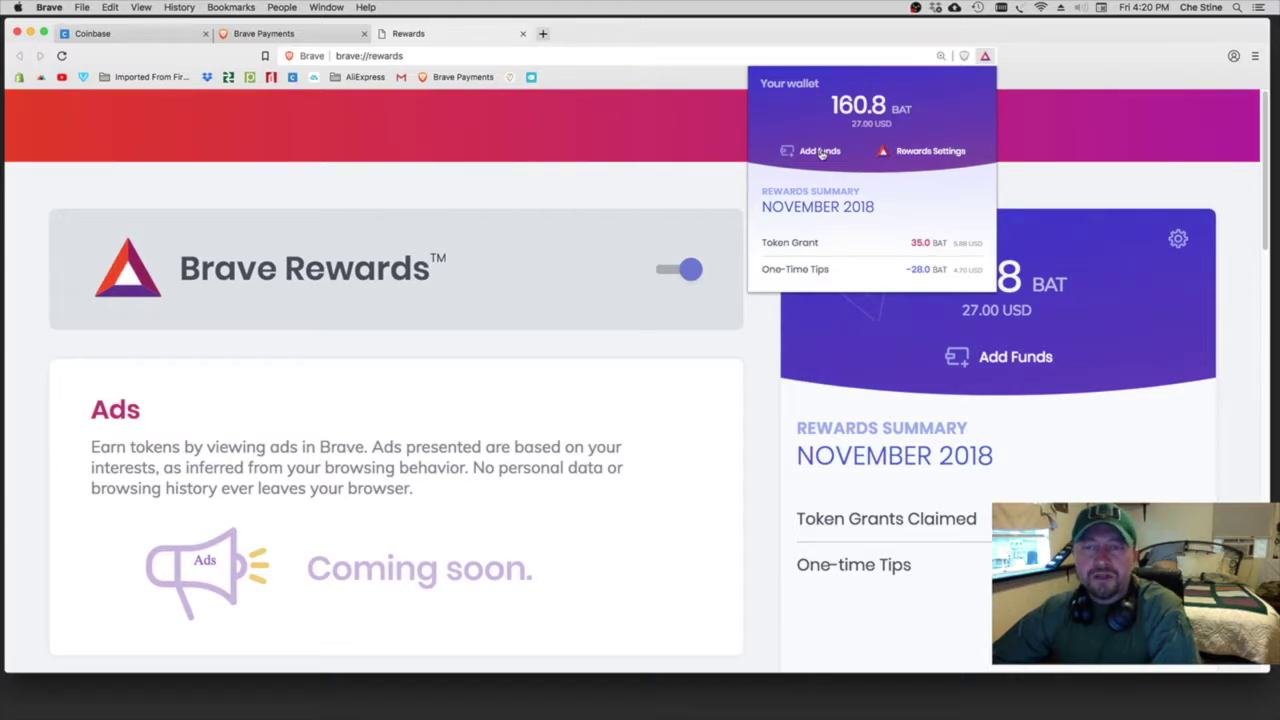
click(294, 35)
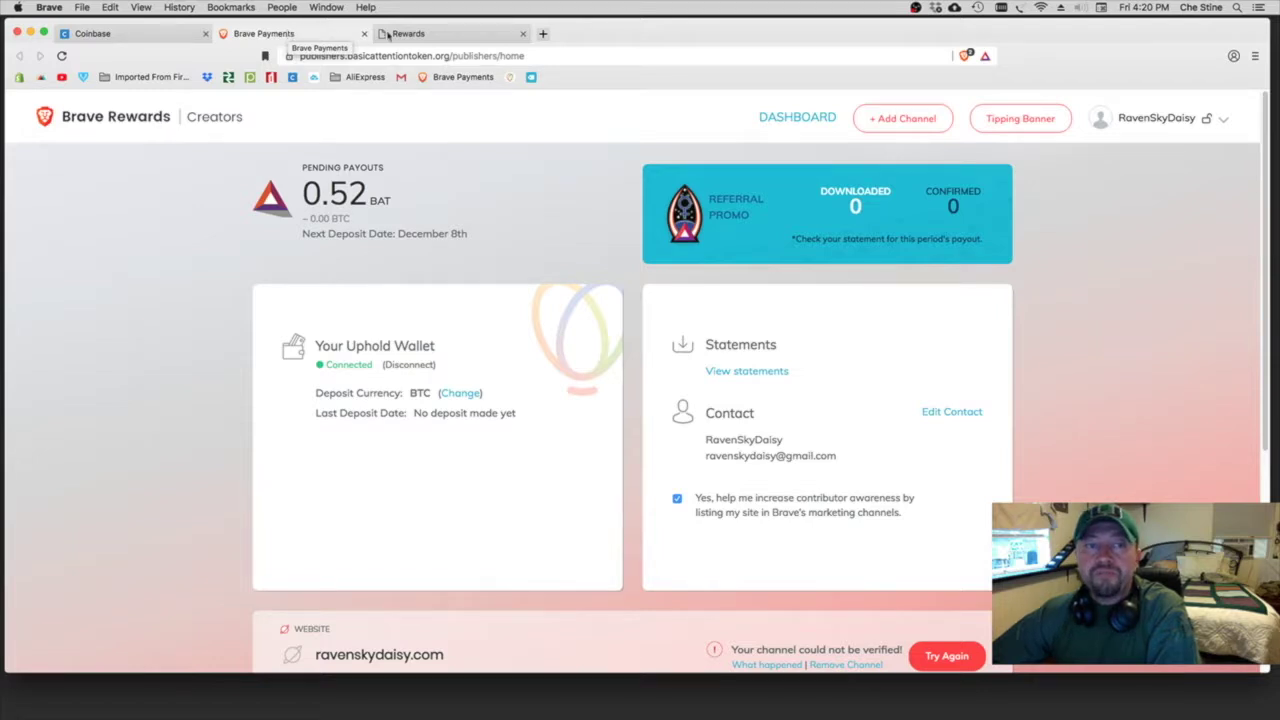
click(440, 35)
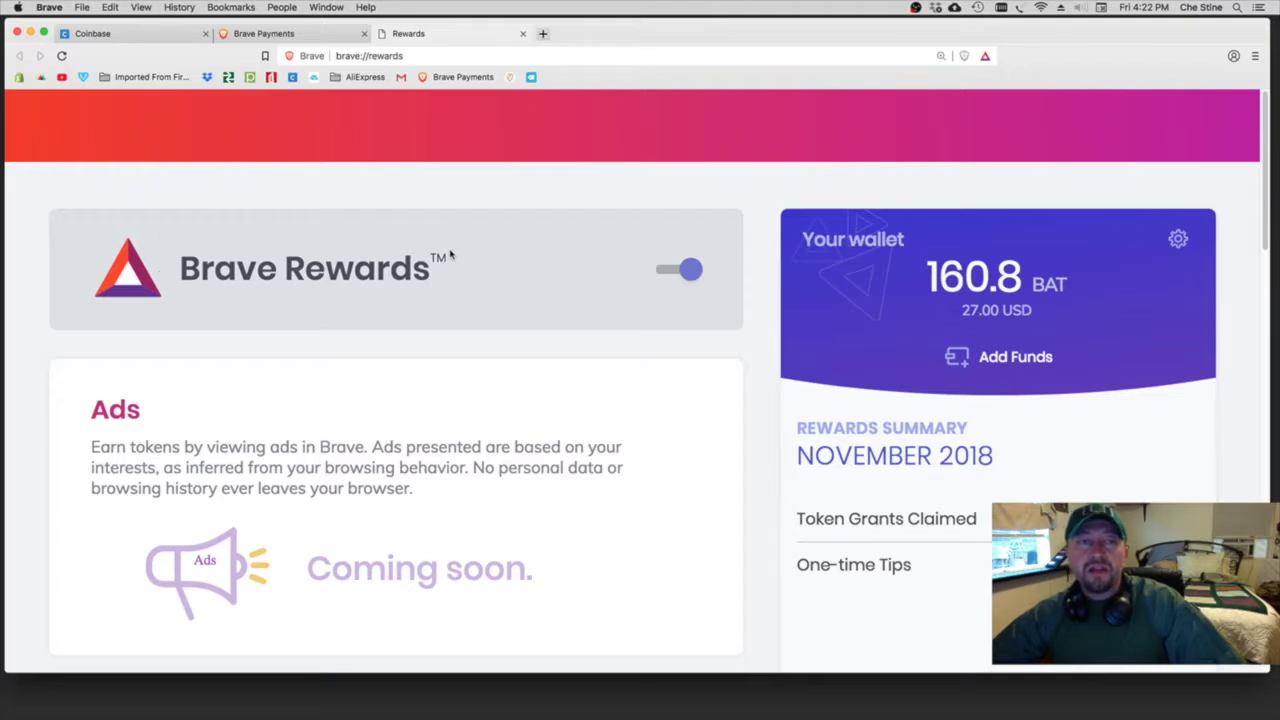
click(312, 37)
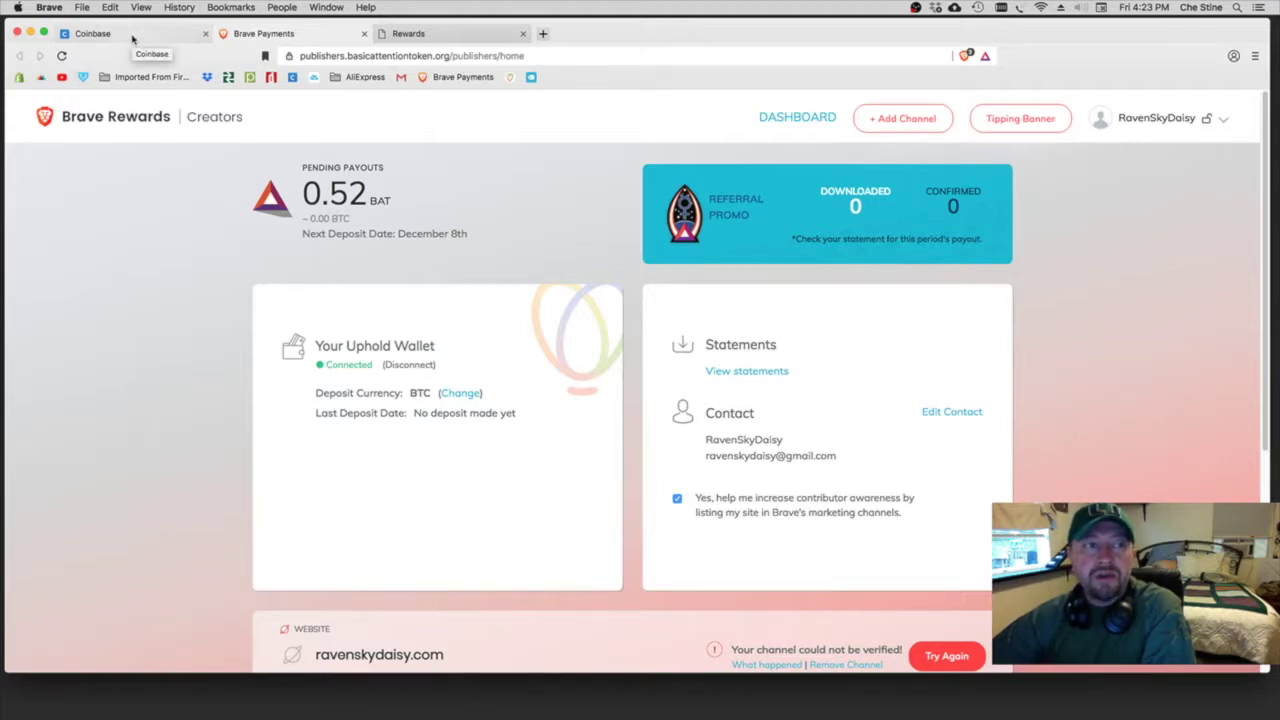
Step: Try out a 10 USD Bitcoin purchase on Coinbase with the Visa debit card, and switch the cryptocurrency to Basic Attention Token
click(133, 36)
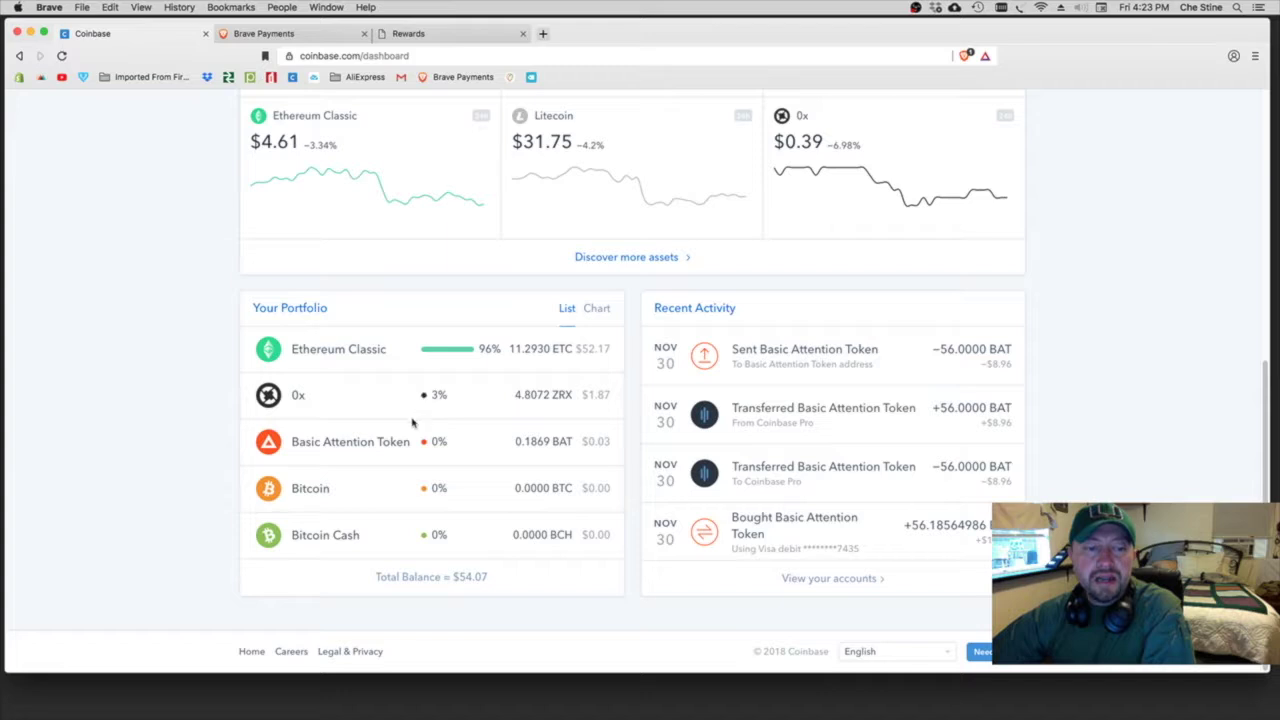
scroll(394, 202, up, 5)
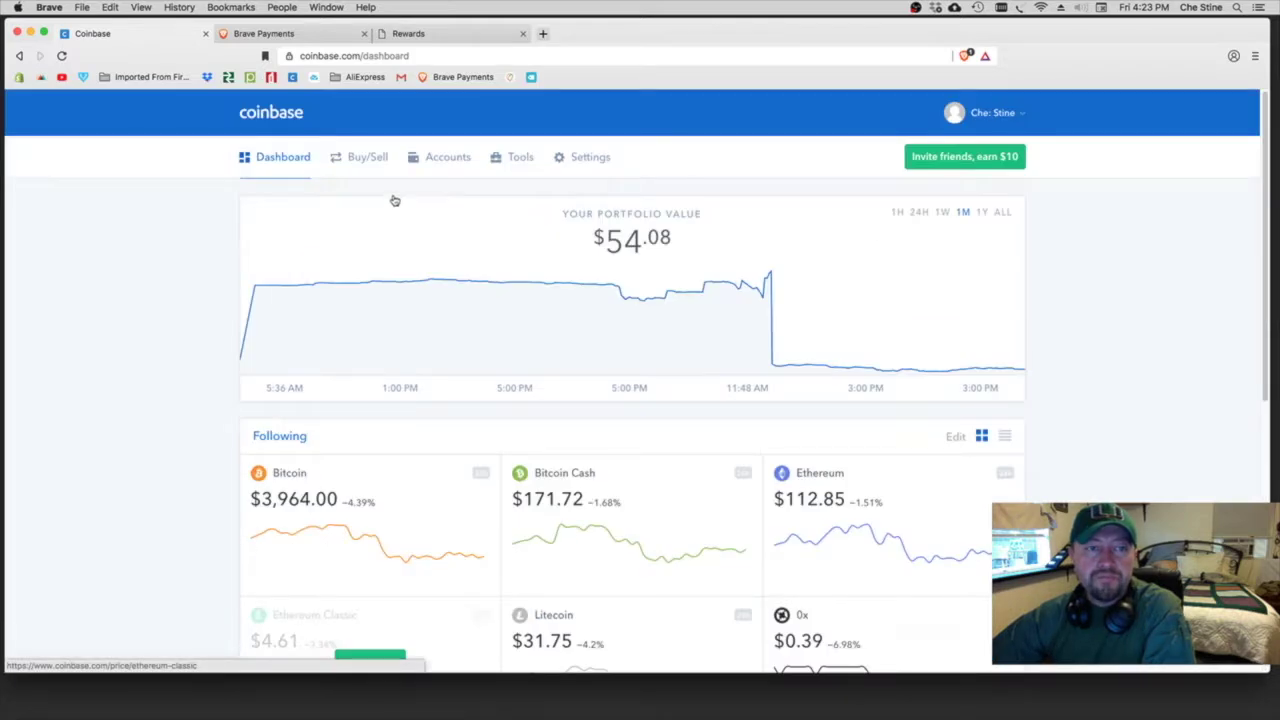
click(367, 157)
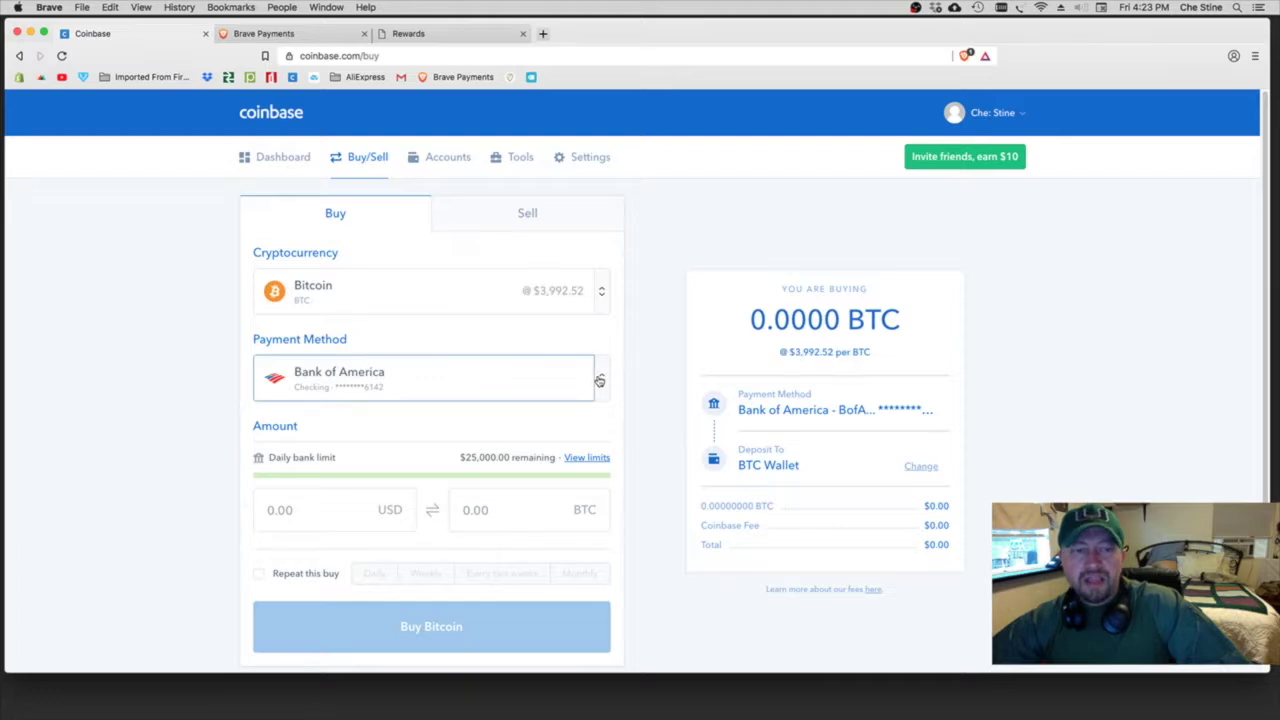
click(600, 380)
click(466, 466)
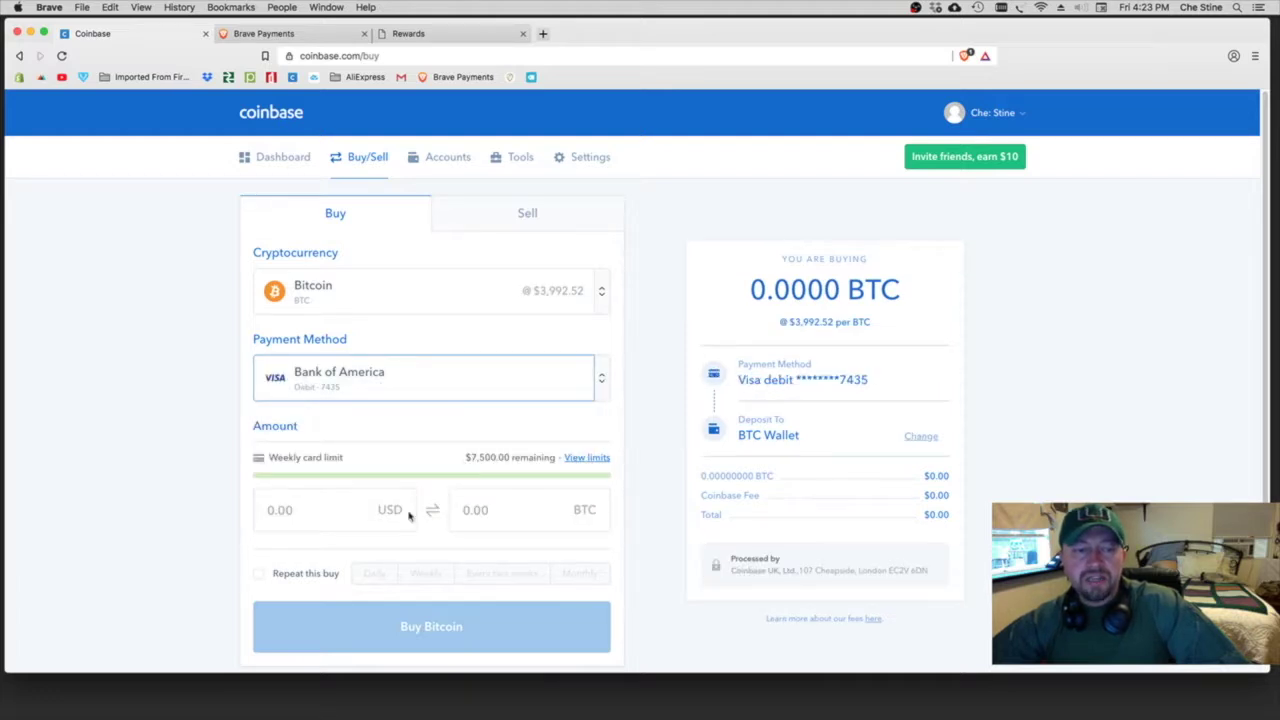
click(331, 522)
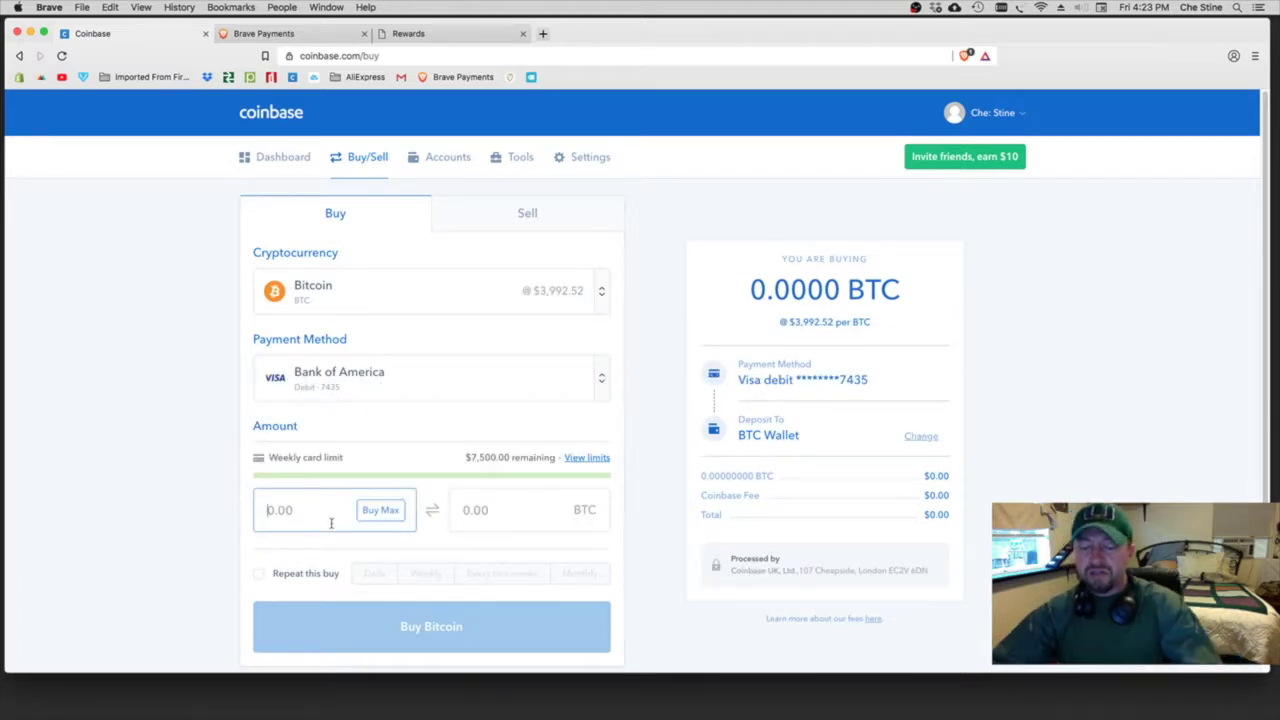
text(10)
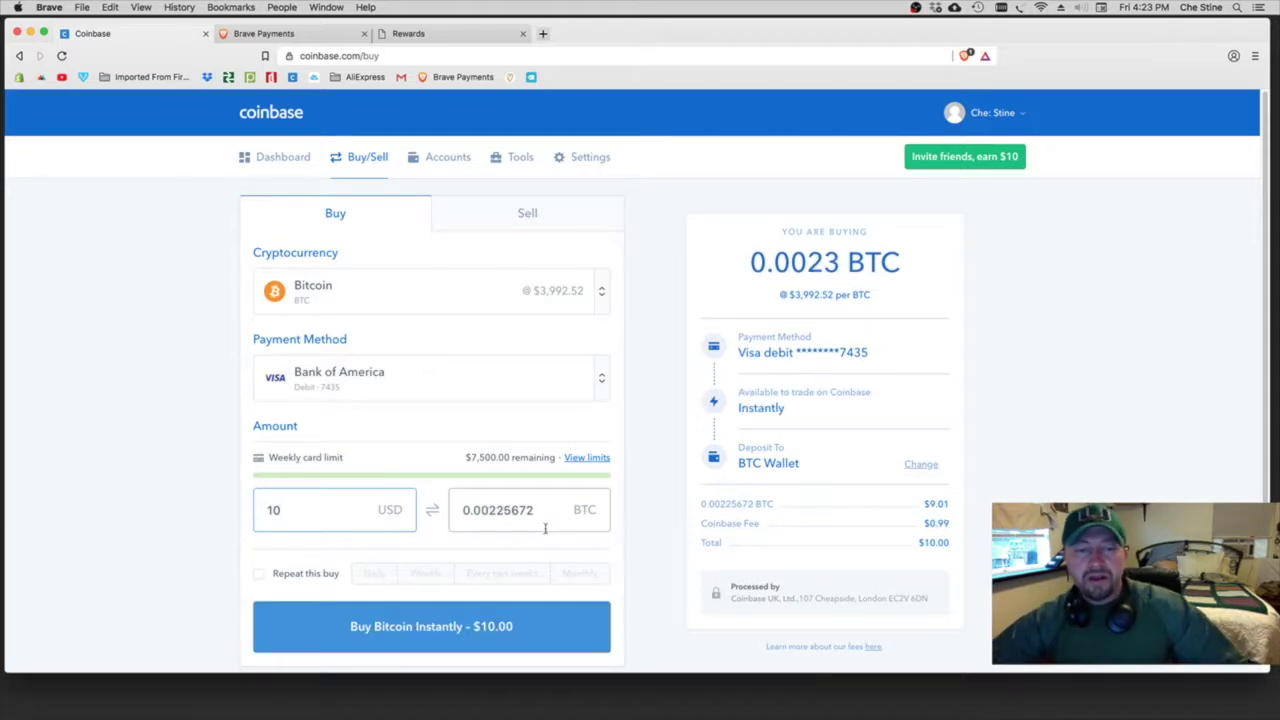
click(596, 309)
click(380, 609)
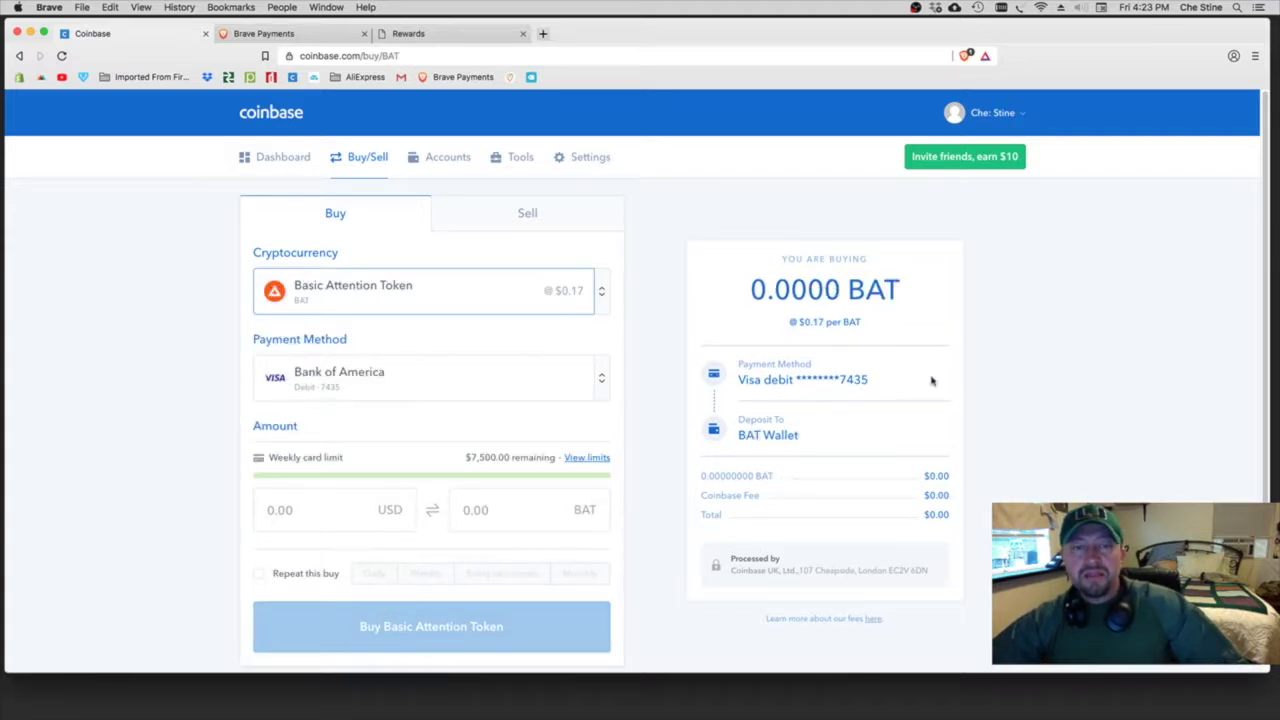
Step: Leave the Coinbase purchase form and find the BAT Wallet in the accounts list
click(283, 157)
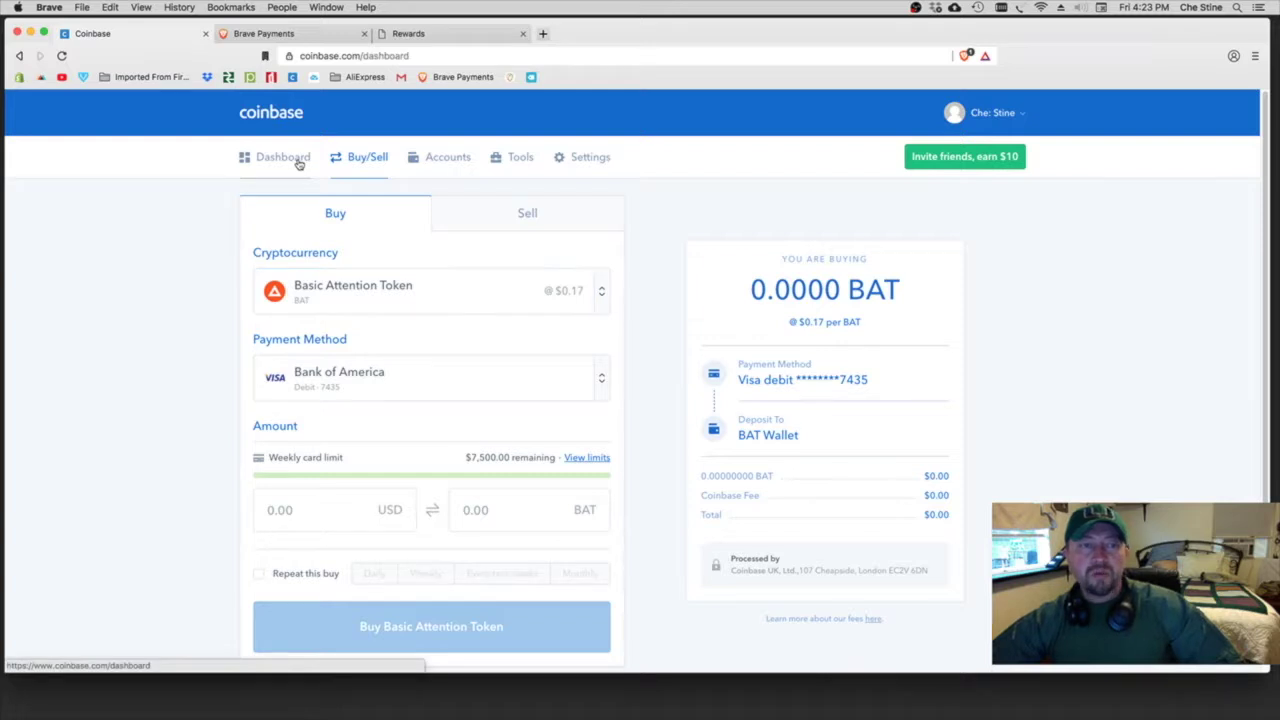
scroll(297, 163, down, 2)
scroll(297, 163, up, 2)
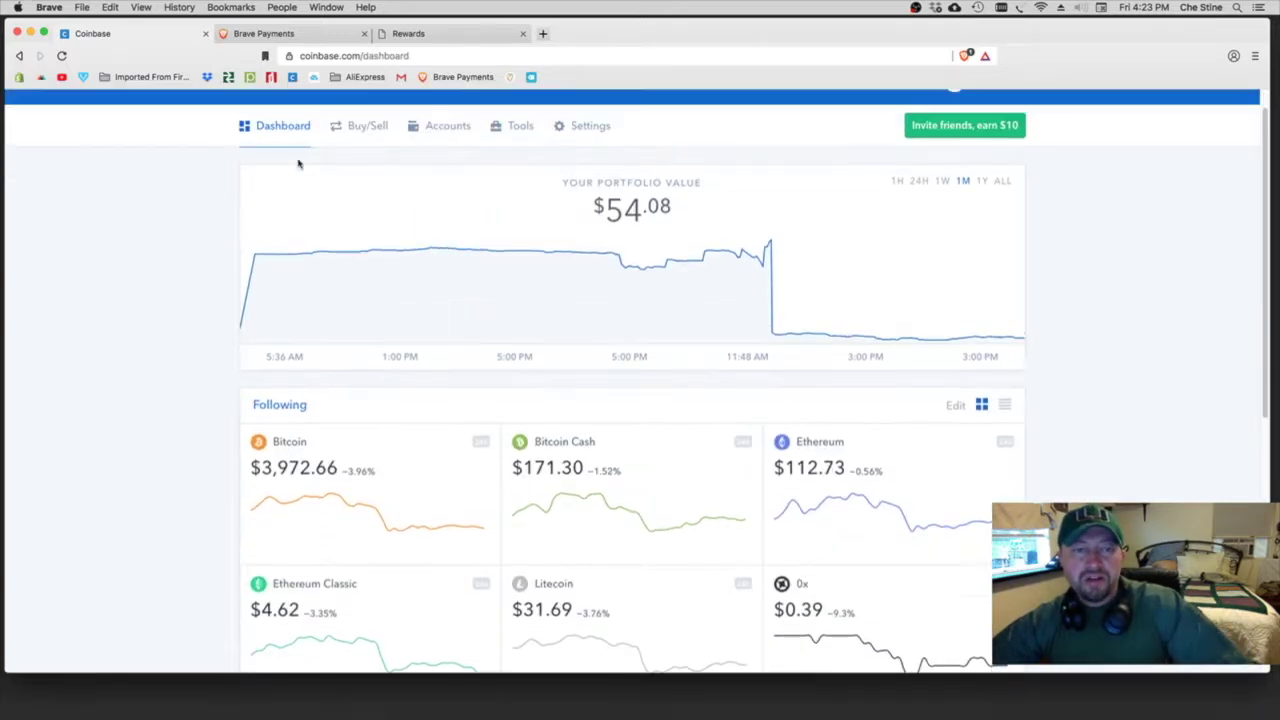
click(449, 158)
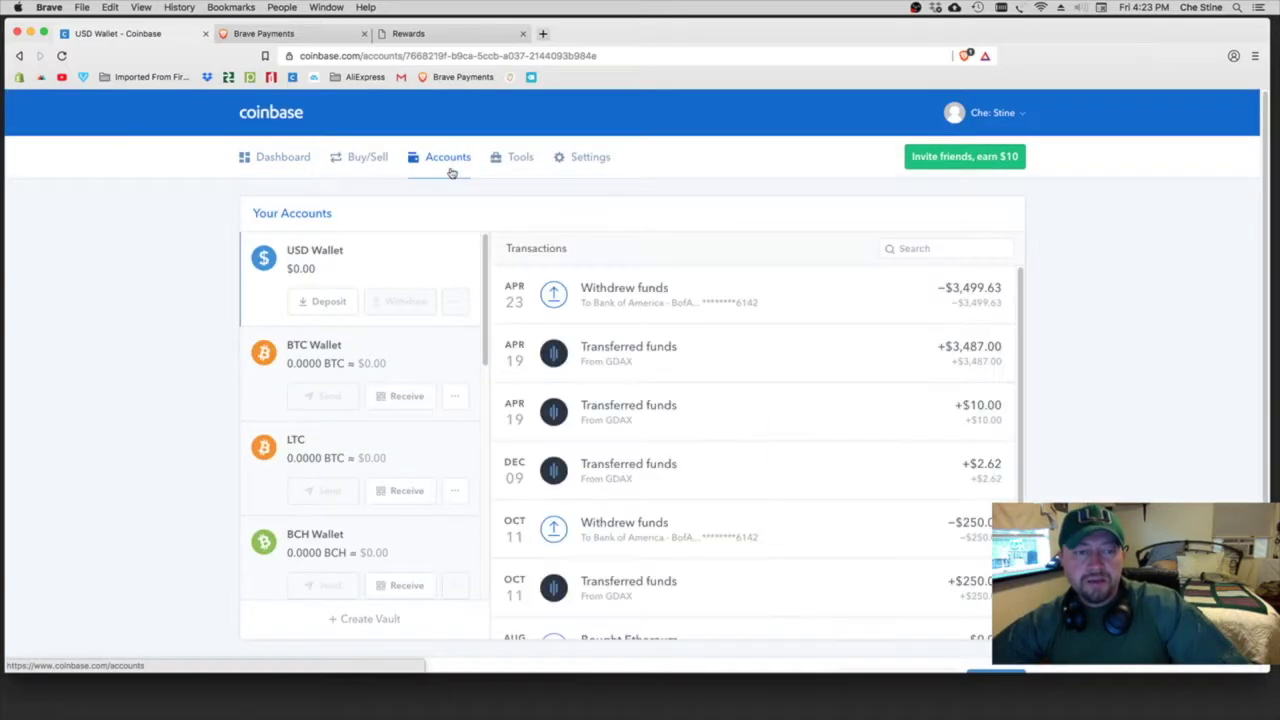
scroll(371, 442, down, 5)
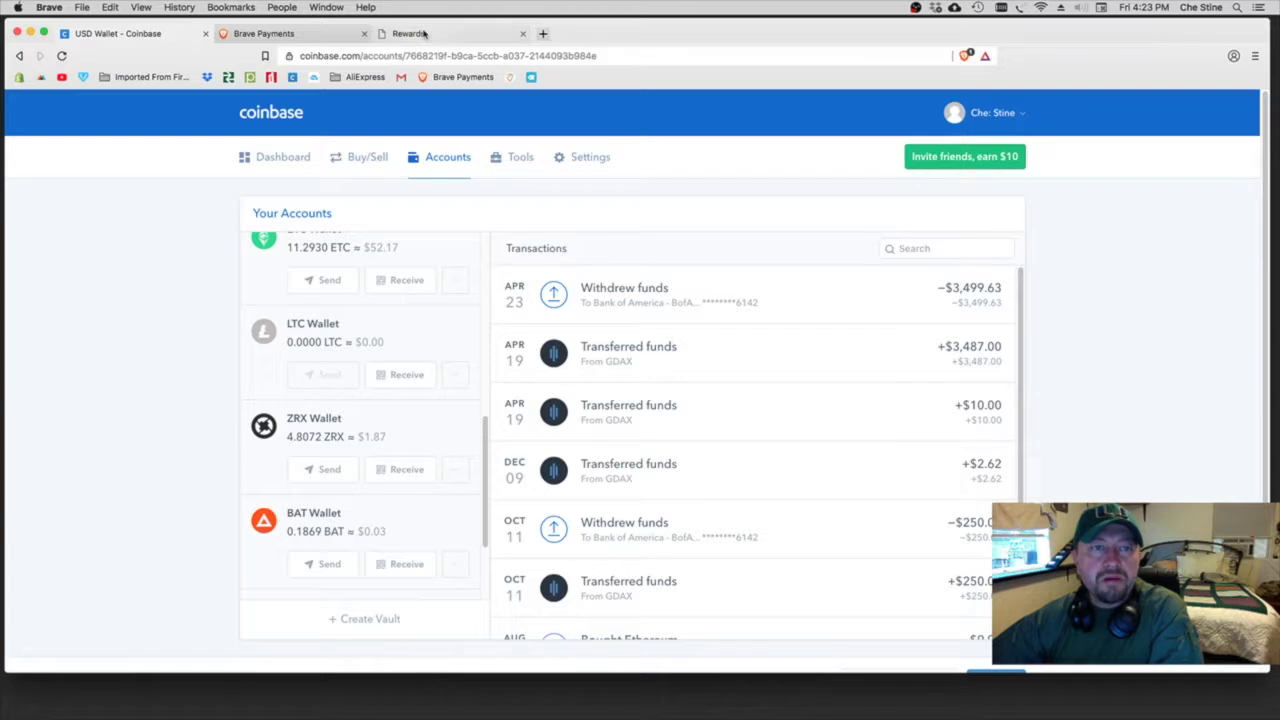
Step: Open the Brave wallet's add-funds dialog on the Rewards page and select the whole Basic Attention Token wallet address
click(424, 34)
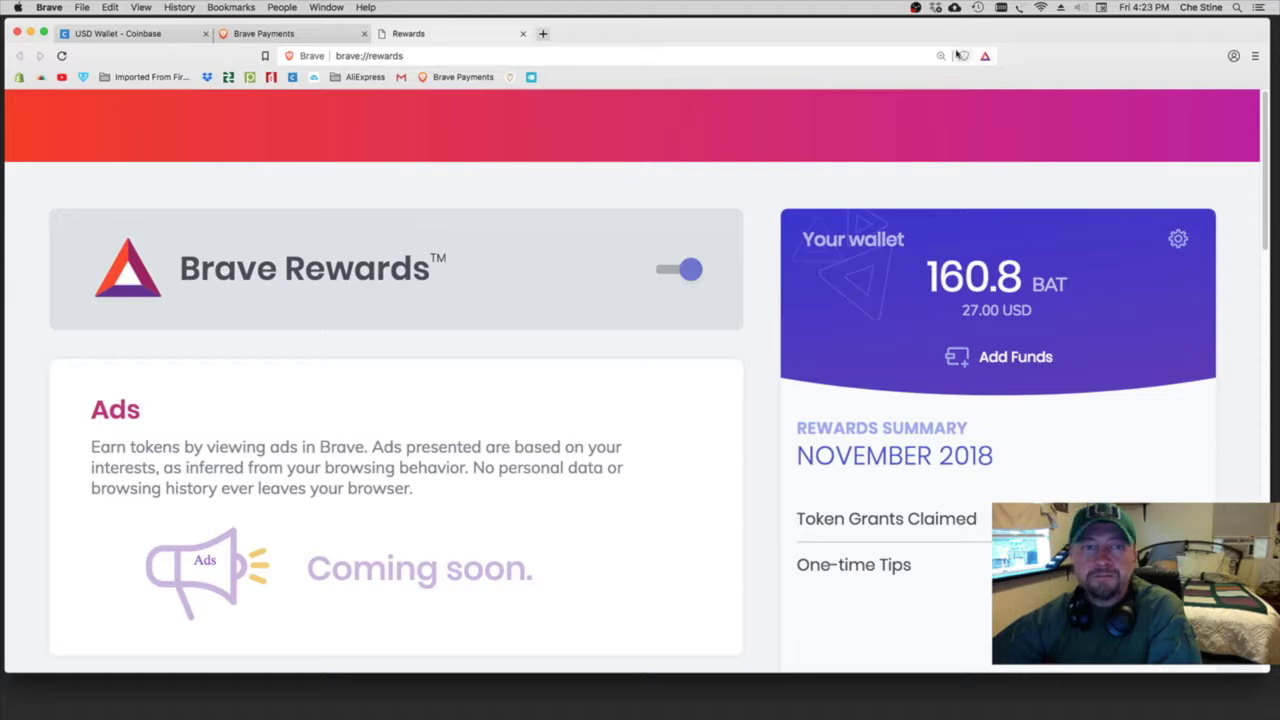
click(997, 358)
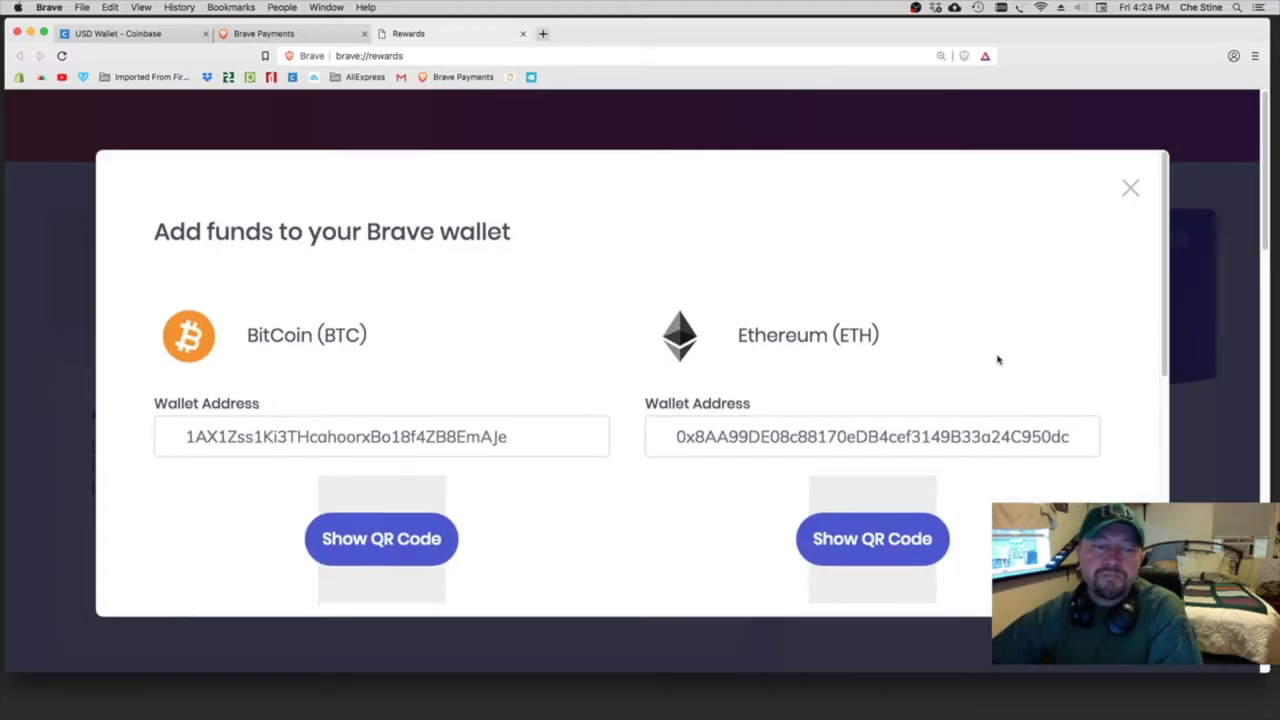
scroll(997, 358, down, 5)
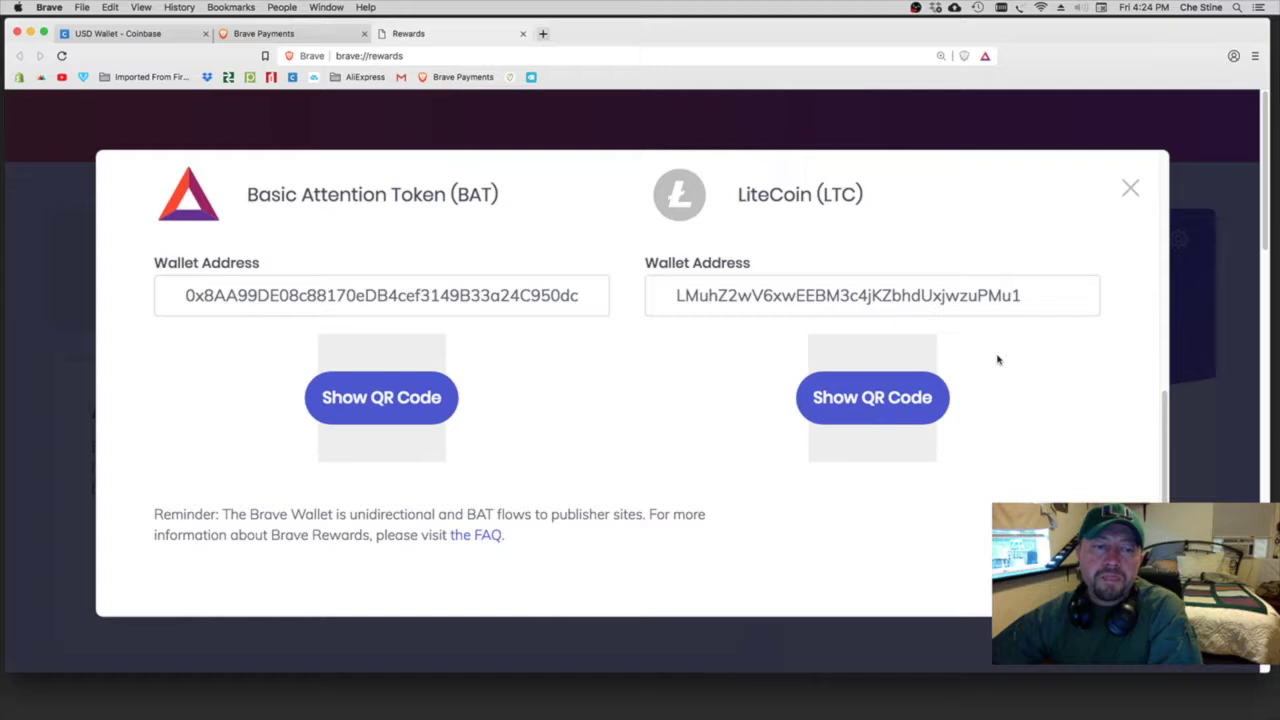
click(372, 295)
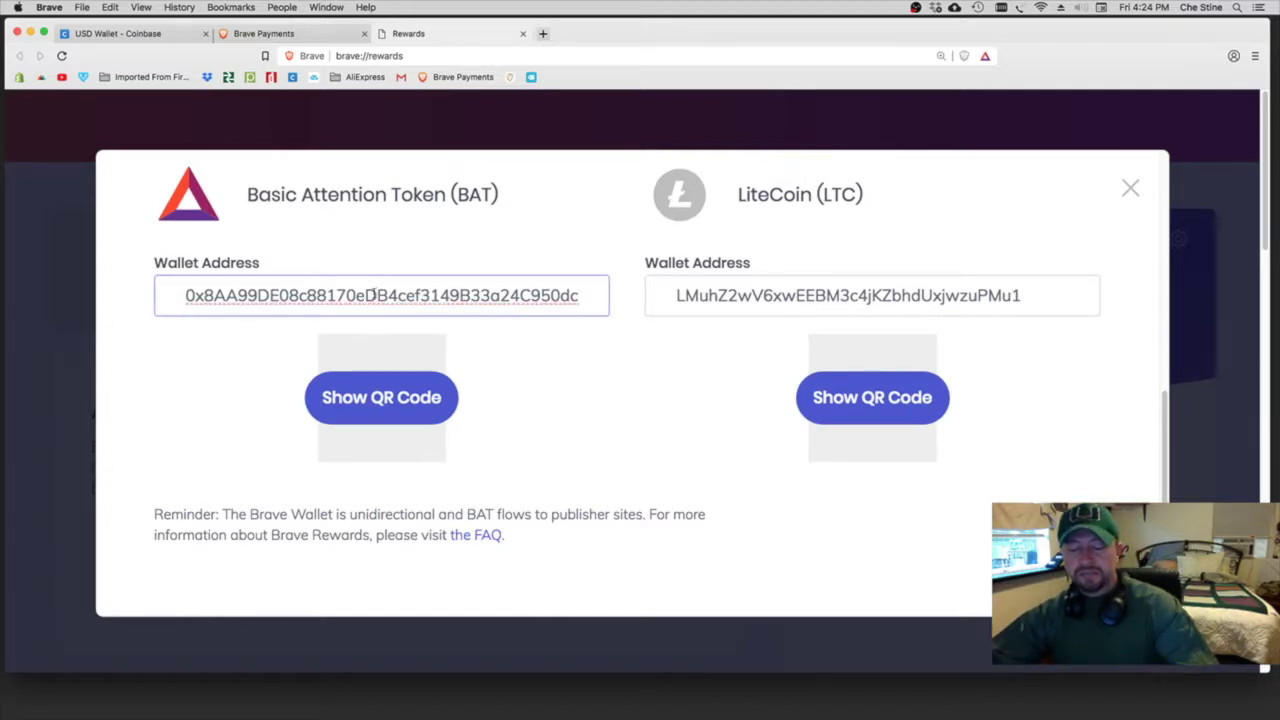
key(super+a)
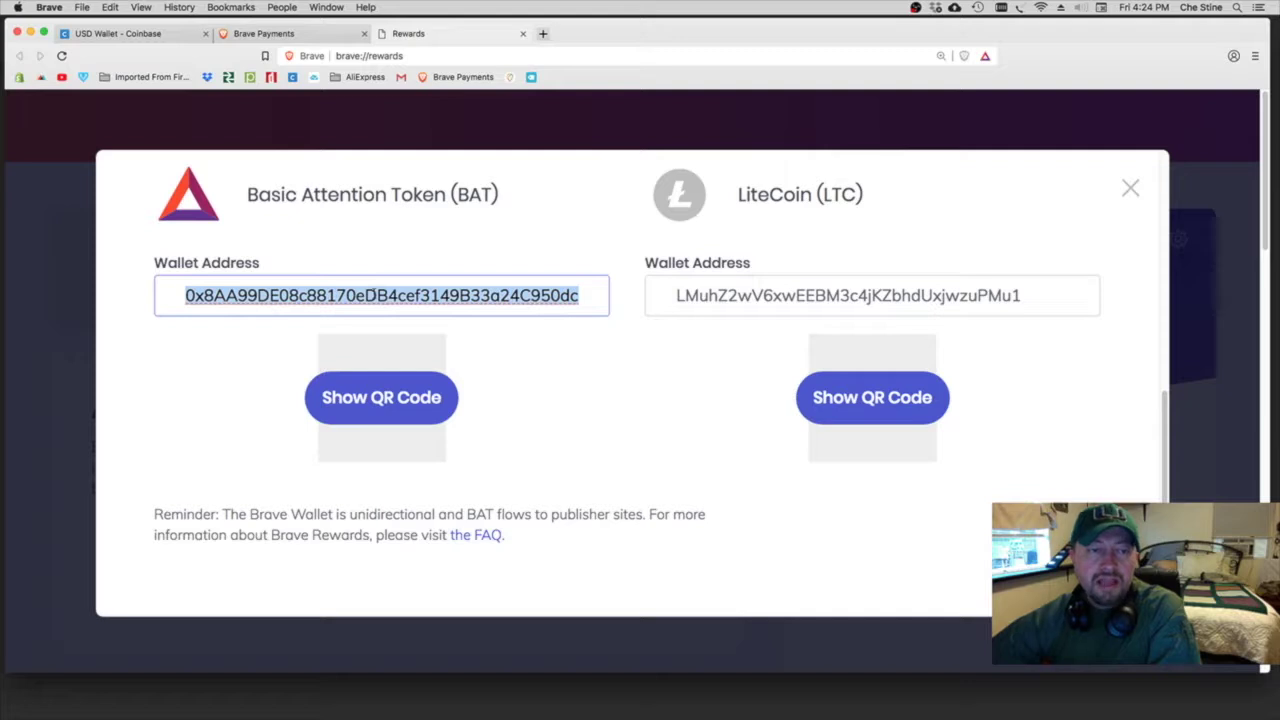
Step: View the send form of the BAT Wallet on Coinbase and close it without sending anything
click(166, 36)
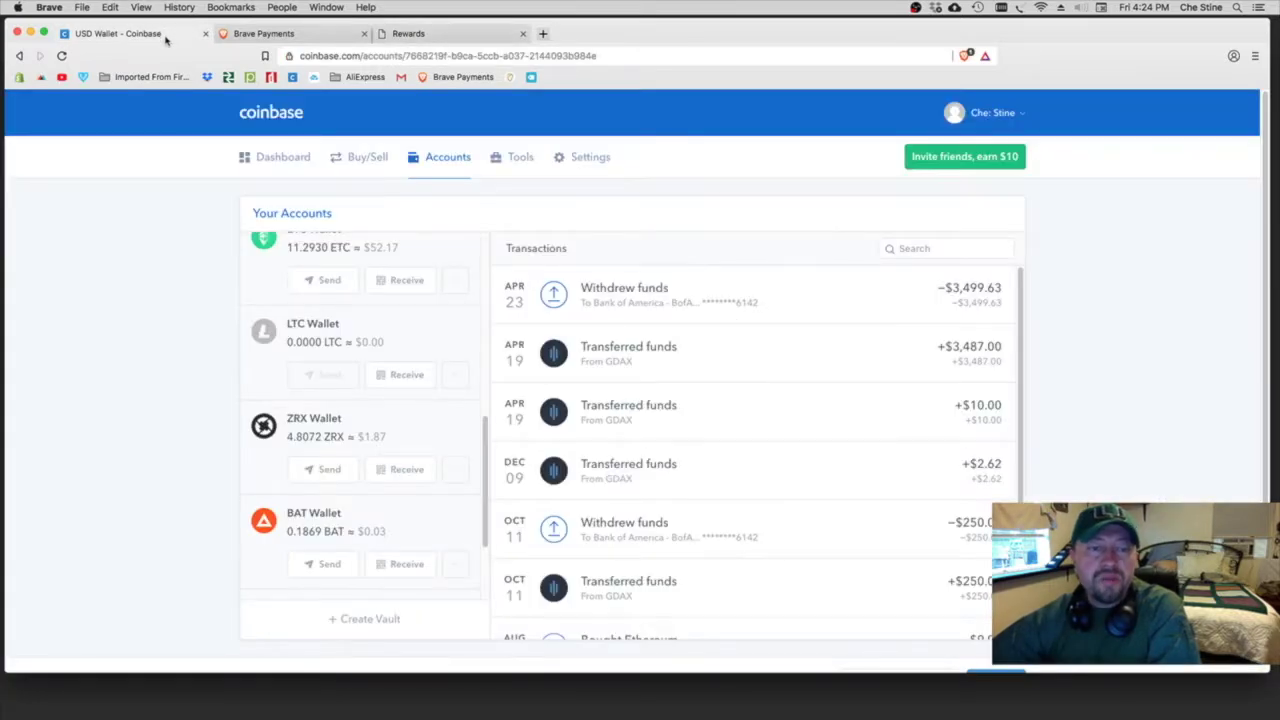
click(326, 568)
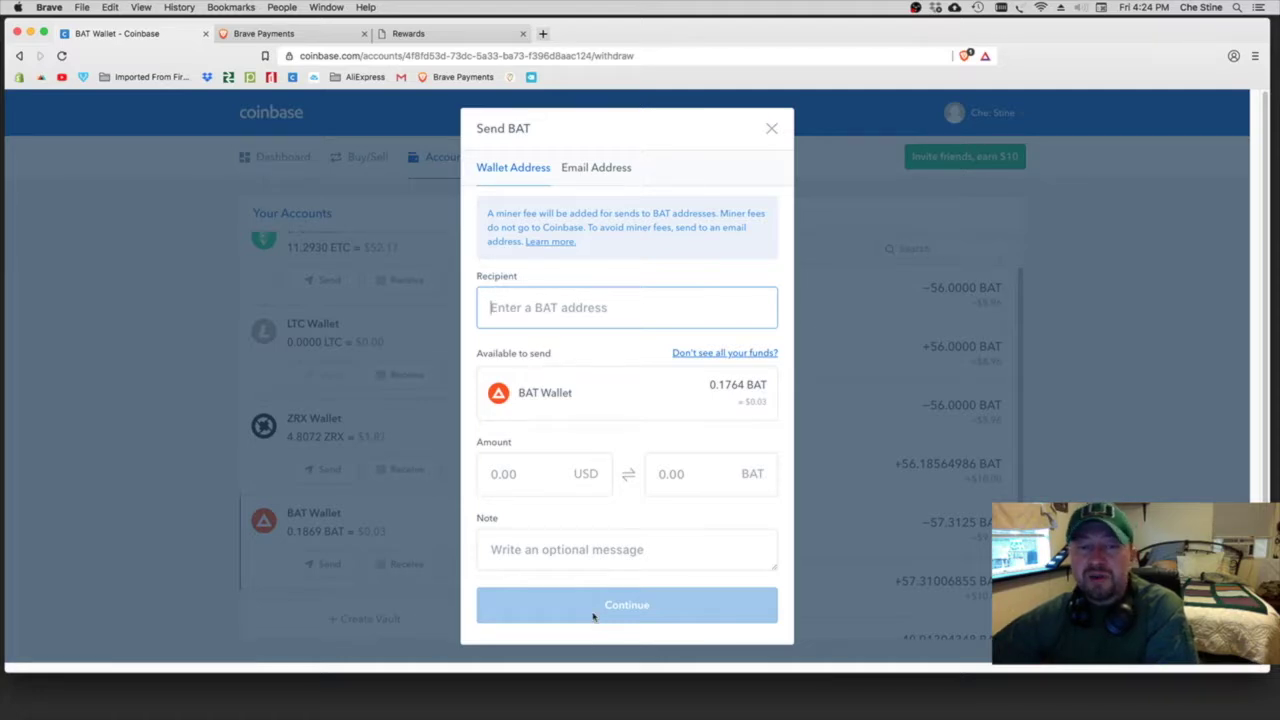
click(771, 128)
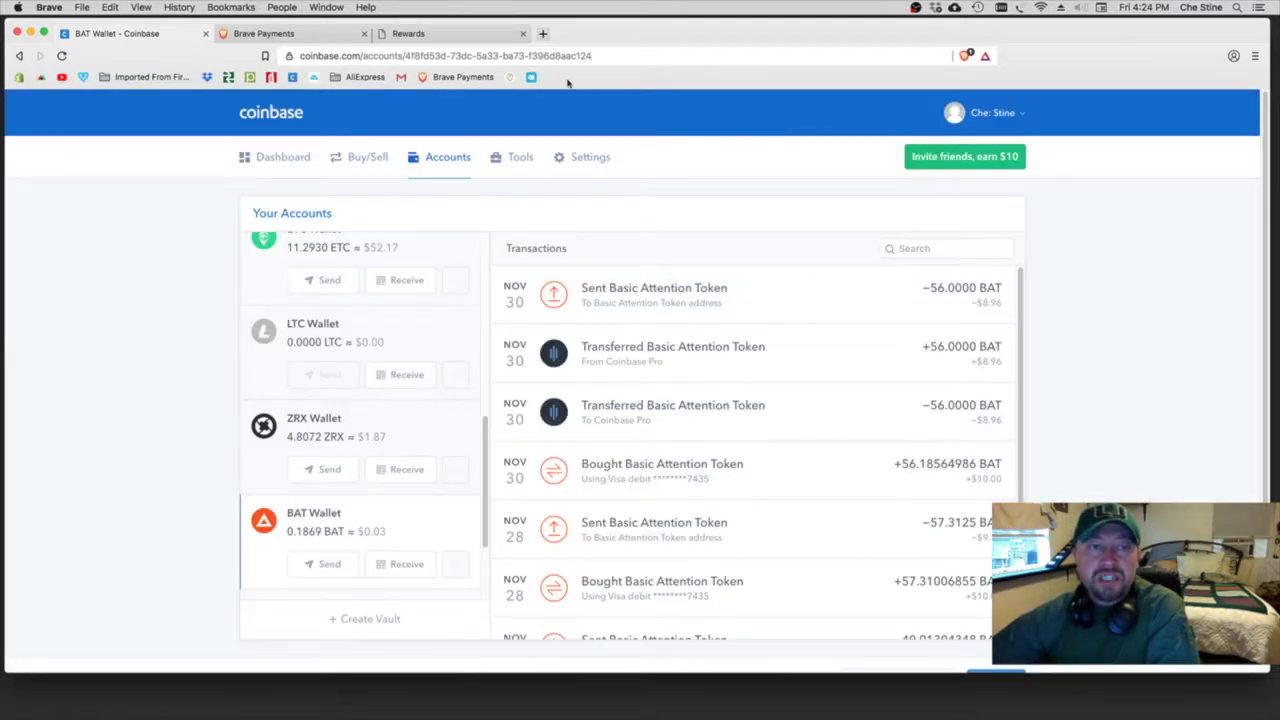
Step: Return to the Brave Rewards page and close the add-funds dialog
click(486, 35)
scroll(669, 434, up, 5)
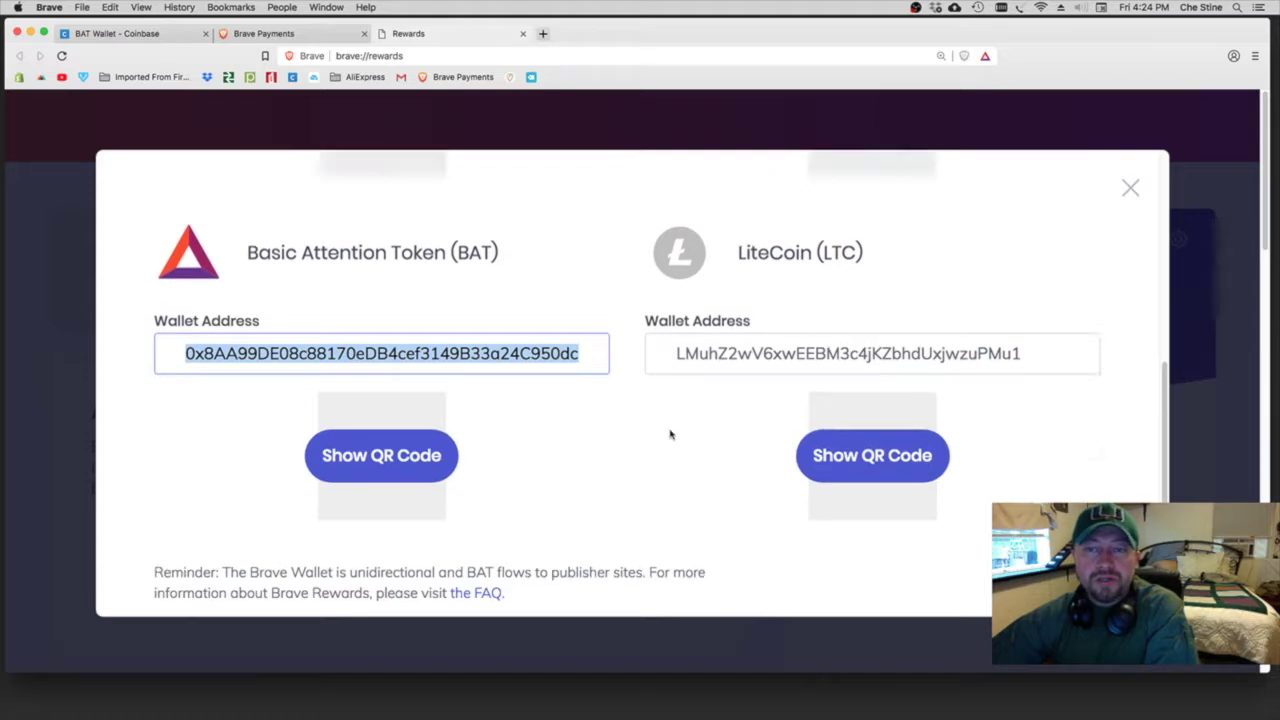
click(1130, 189)
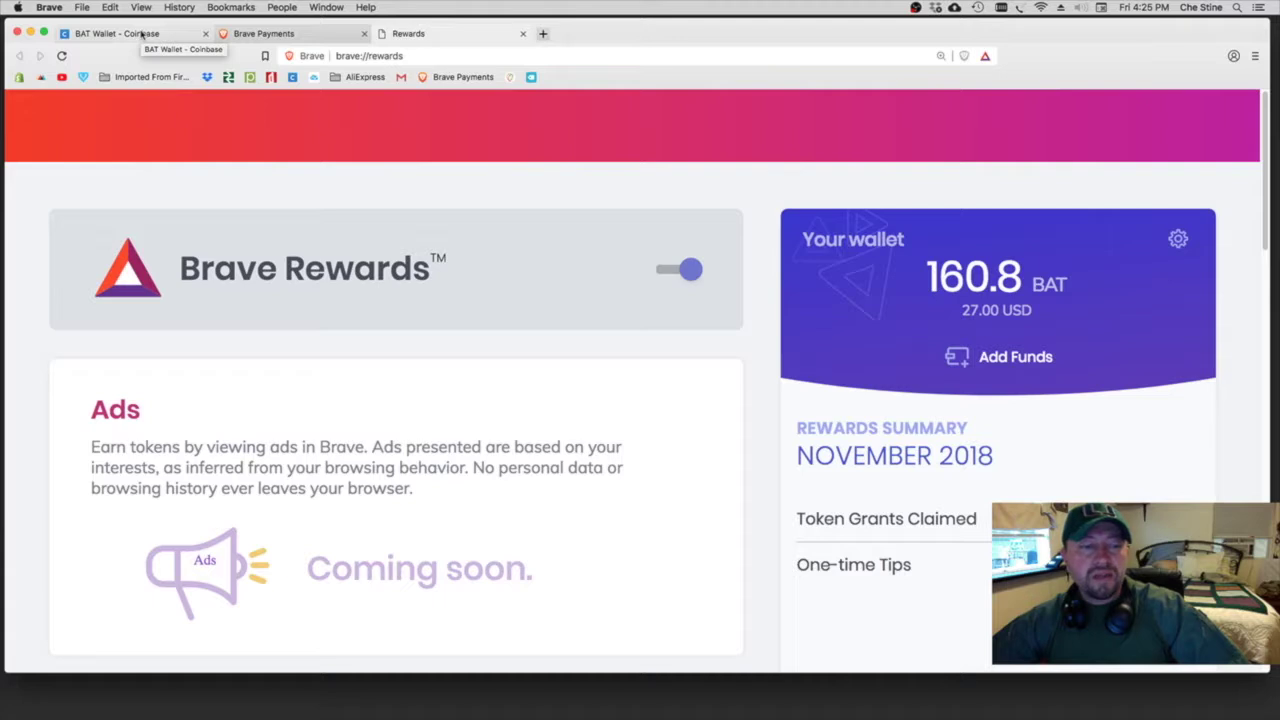
Step: Review the BAT Wallet on Coinbase, and go via the Rewards page to the creators dashboard
click(142, 35)
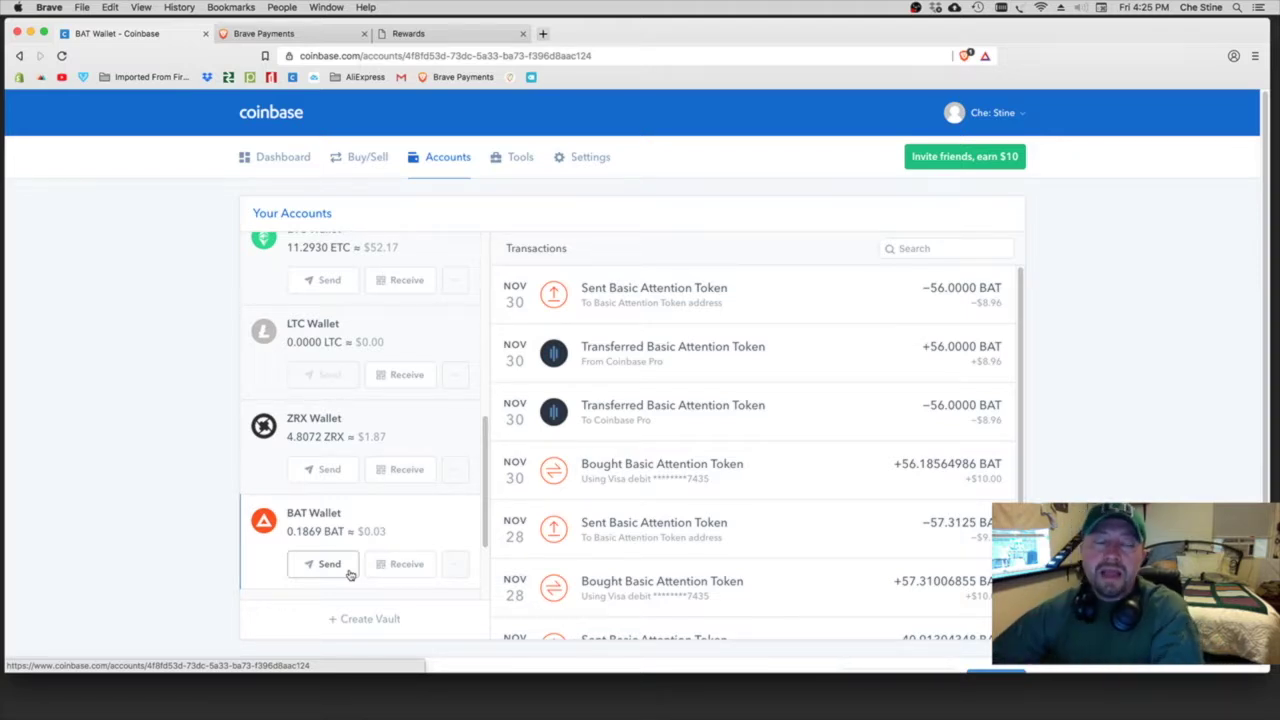
click(437, 37)
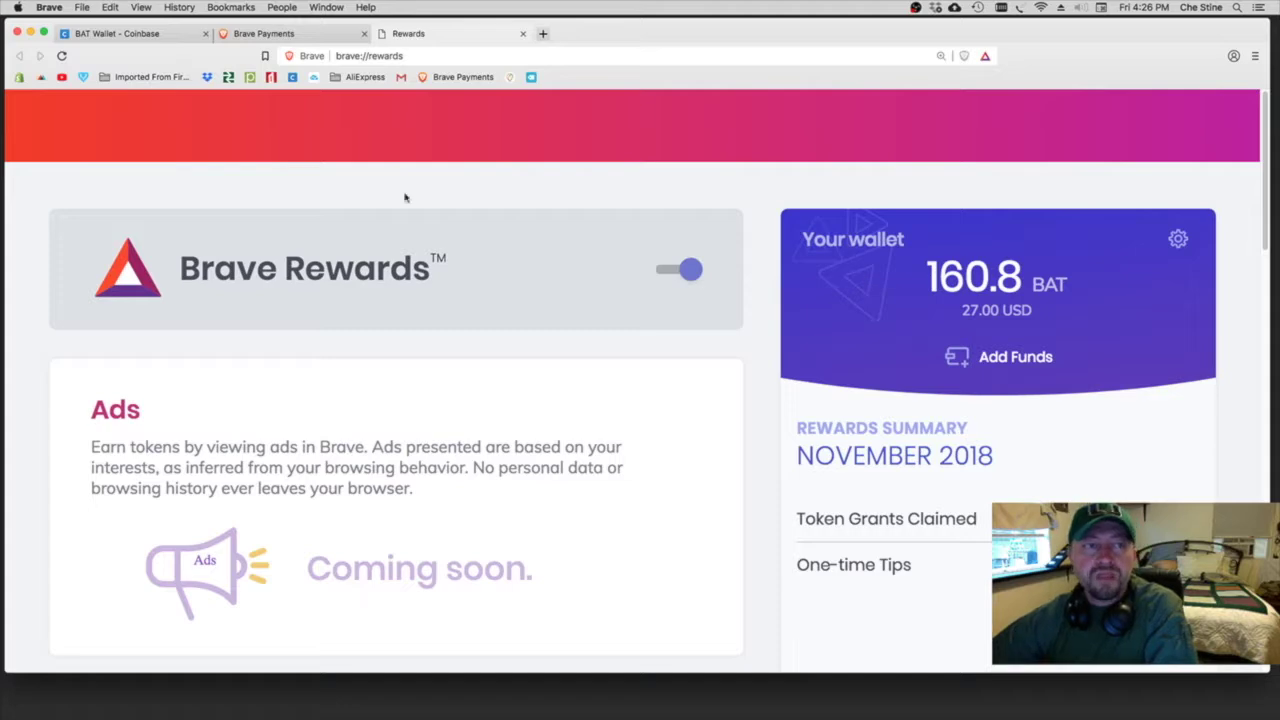
click(319, 36)
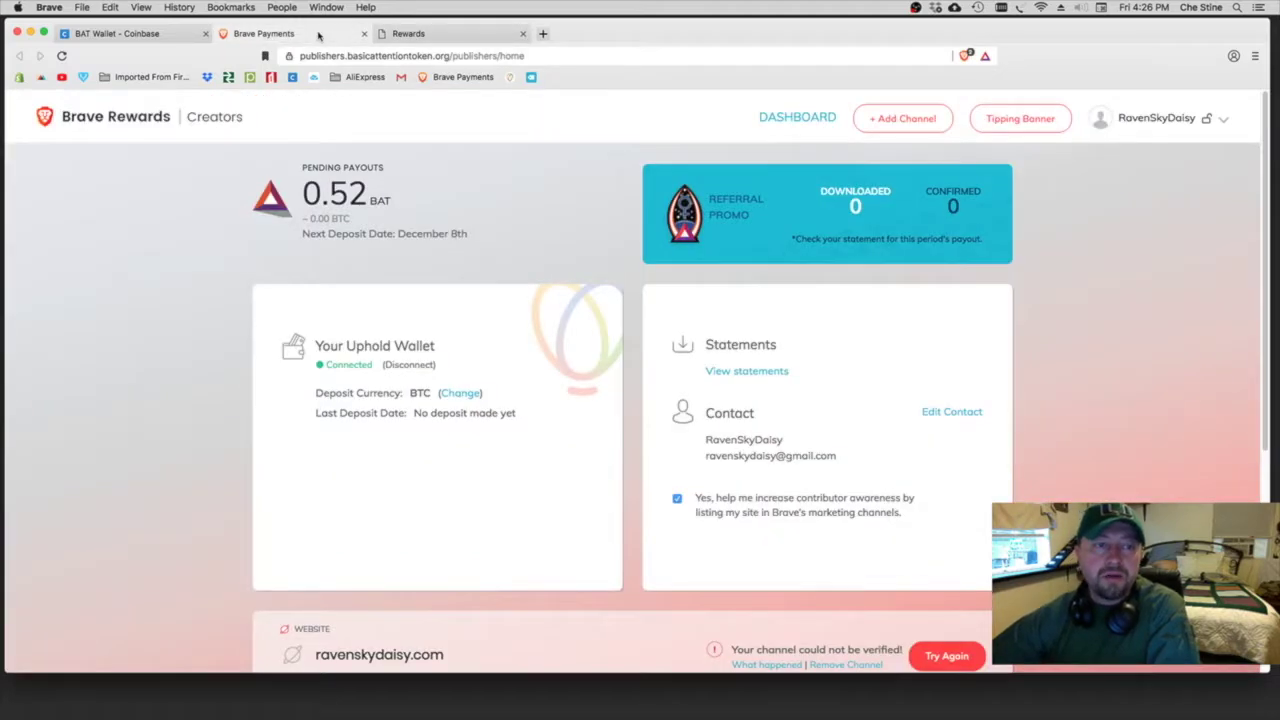
Step: Review the payouts, Uphold wallet and channel sections of the creators dashboard, and return to the BAT Wallet on Coinbase
scroll(426, 256, down, 3)
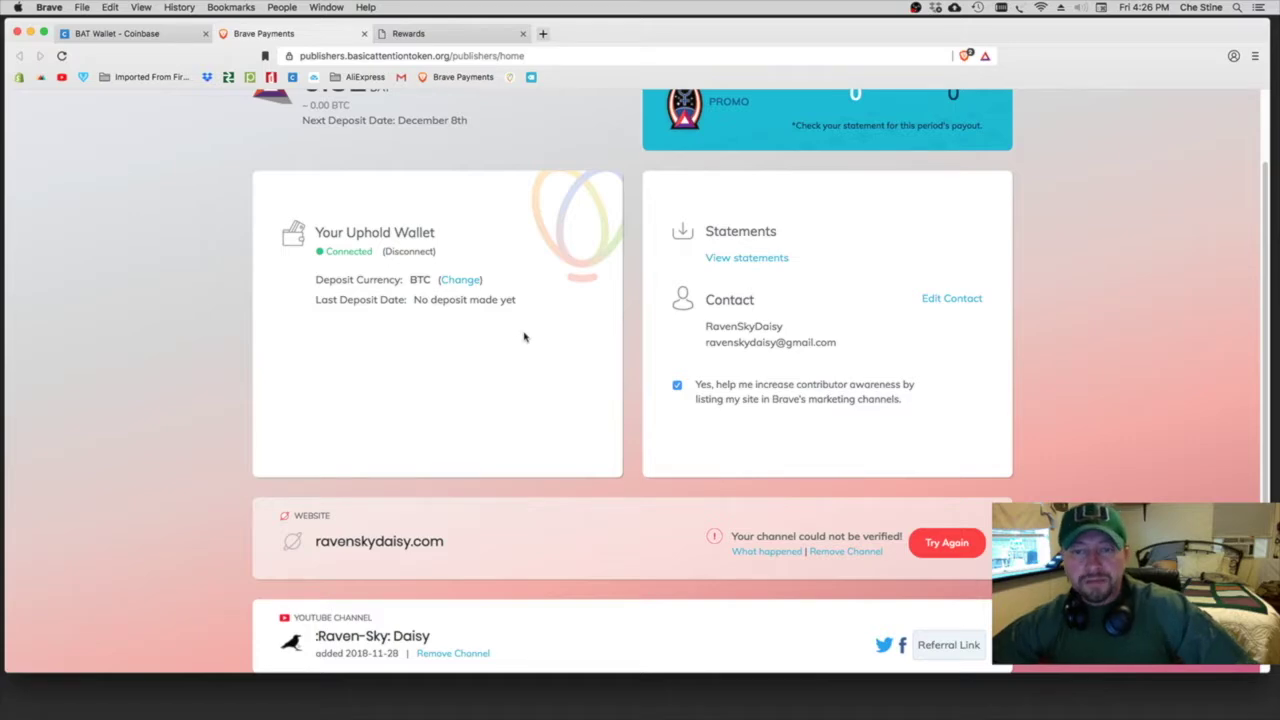
scroll(524, 337, up, 2)
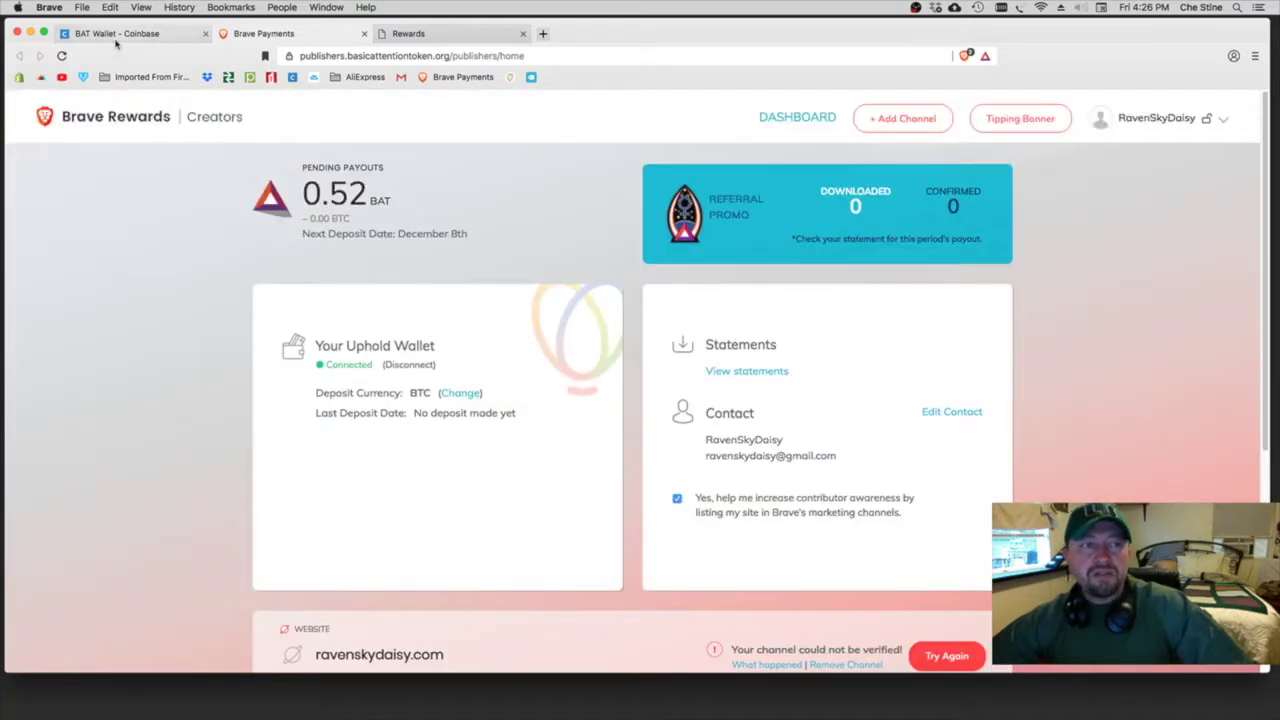
click(115, 34)
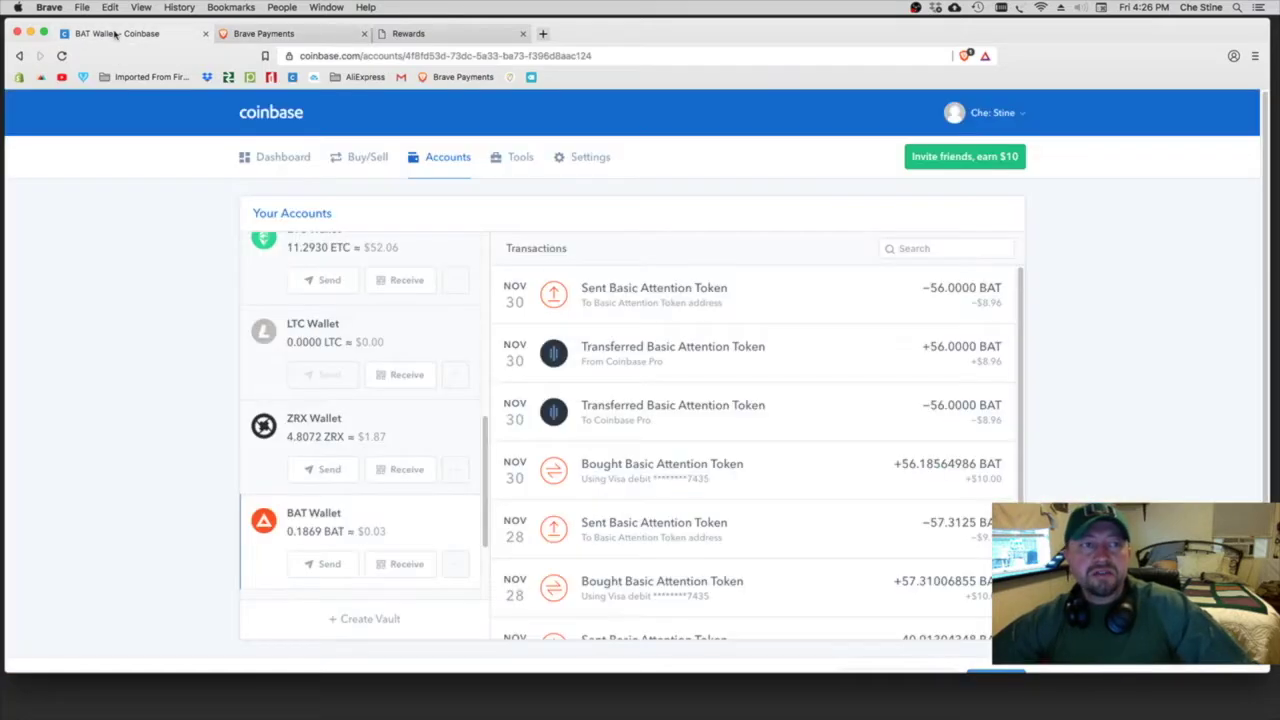
Step: Switch to the Brave Rewards page and open the browser's Rewards pop-up to view the wallet summary
click(440, 35)
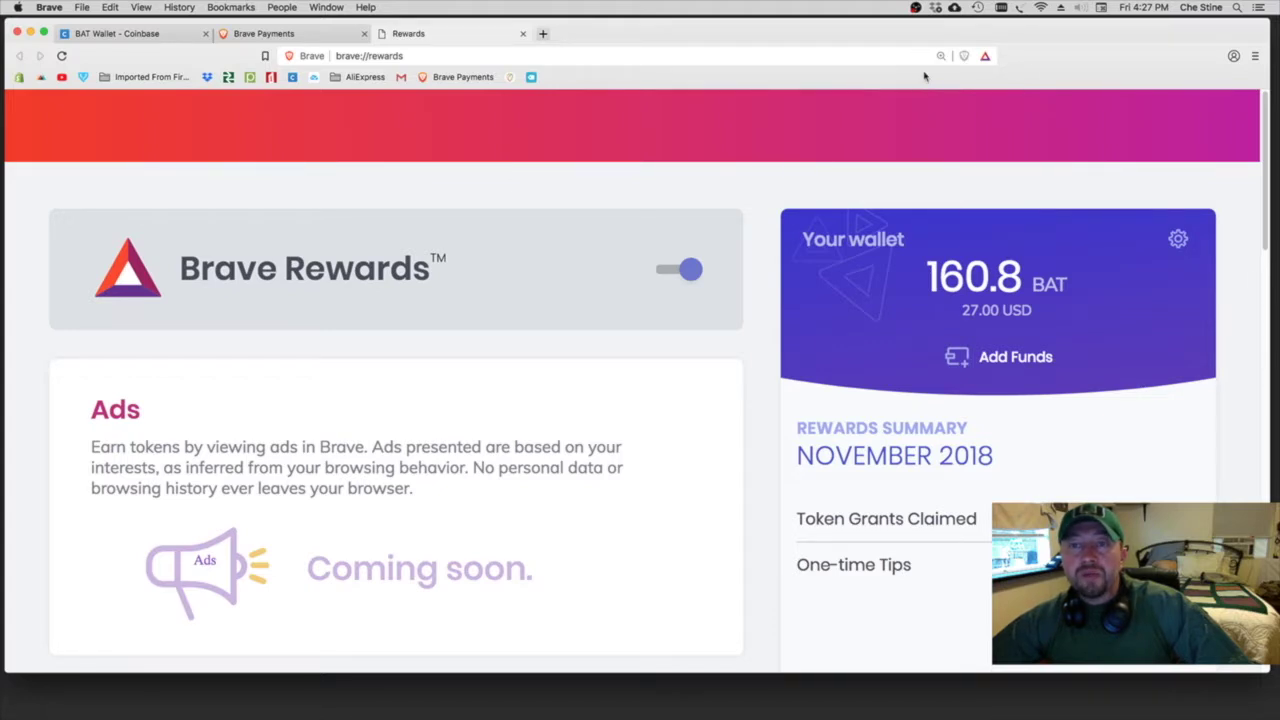
click(985, 56)
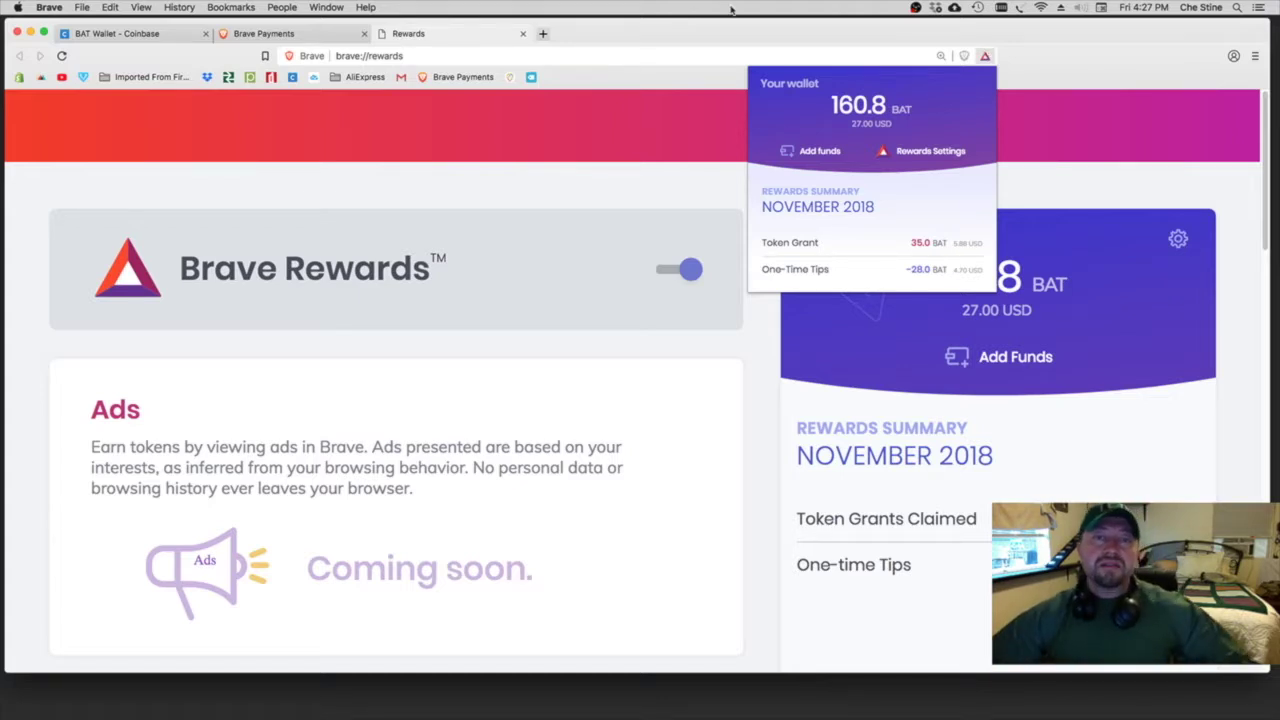
click(543, 34)
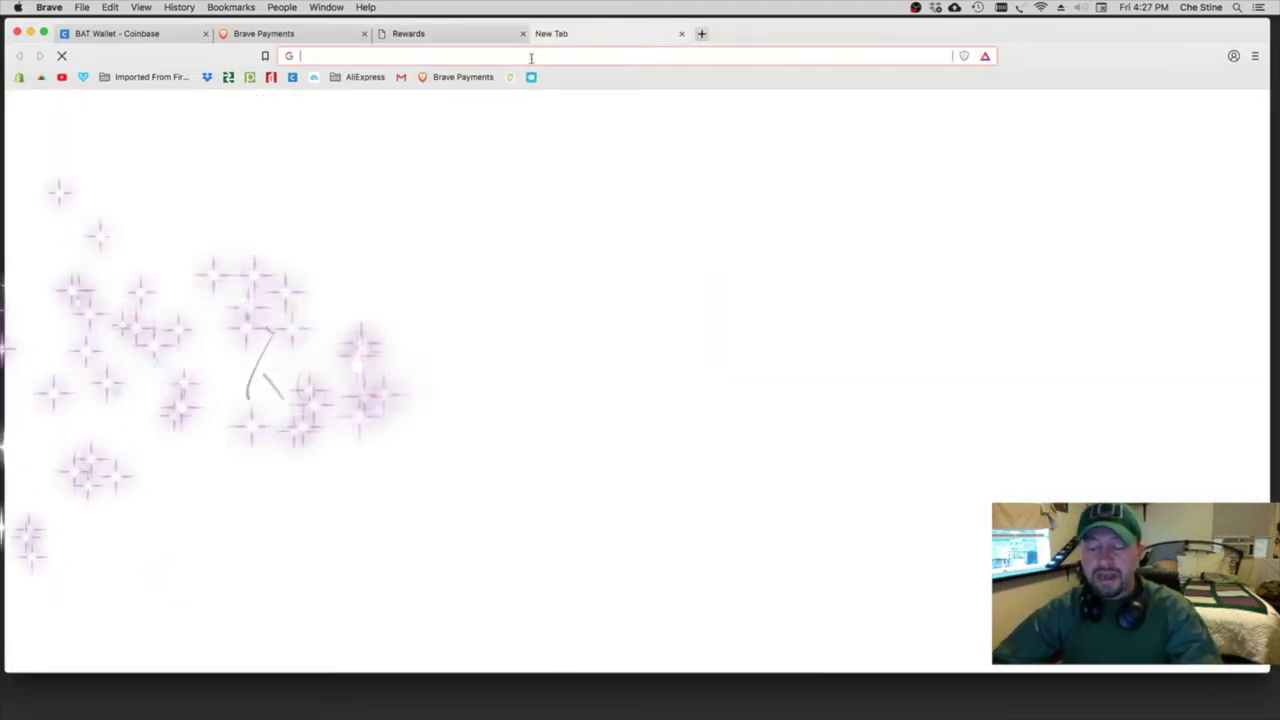
text(www.ravenskydaisy.com)
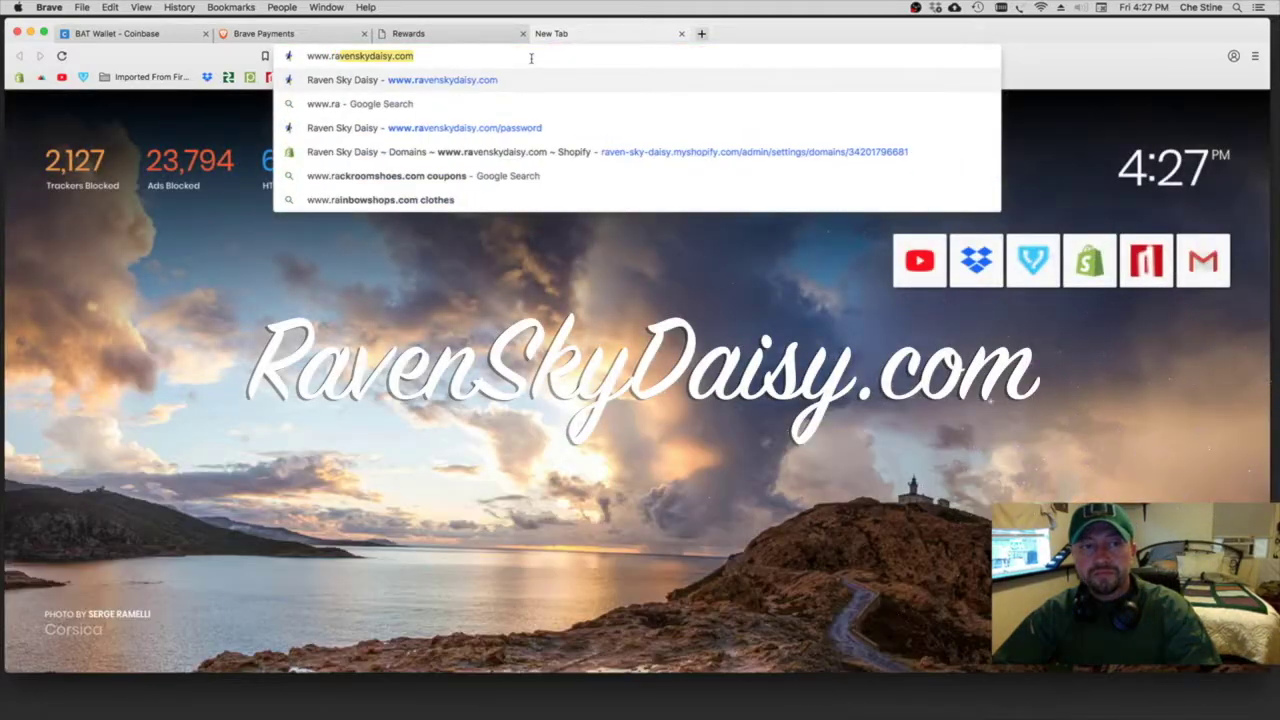
key(Return)
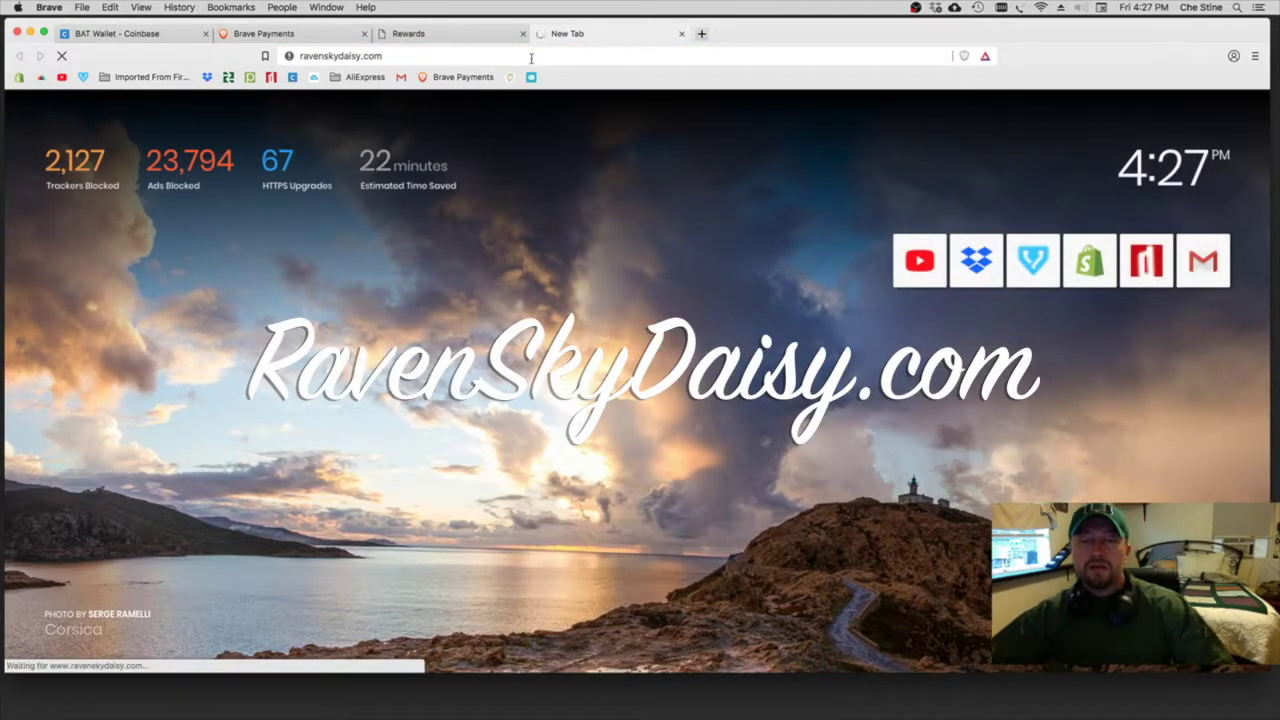